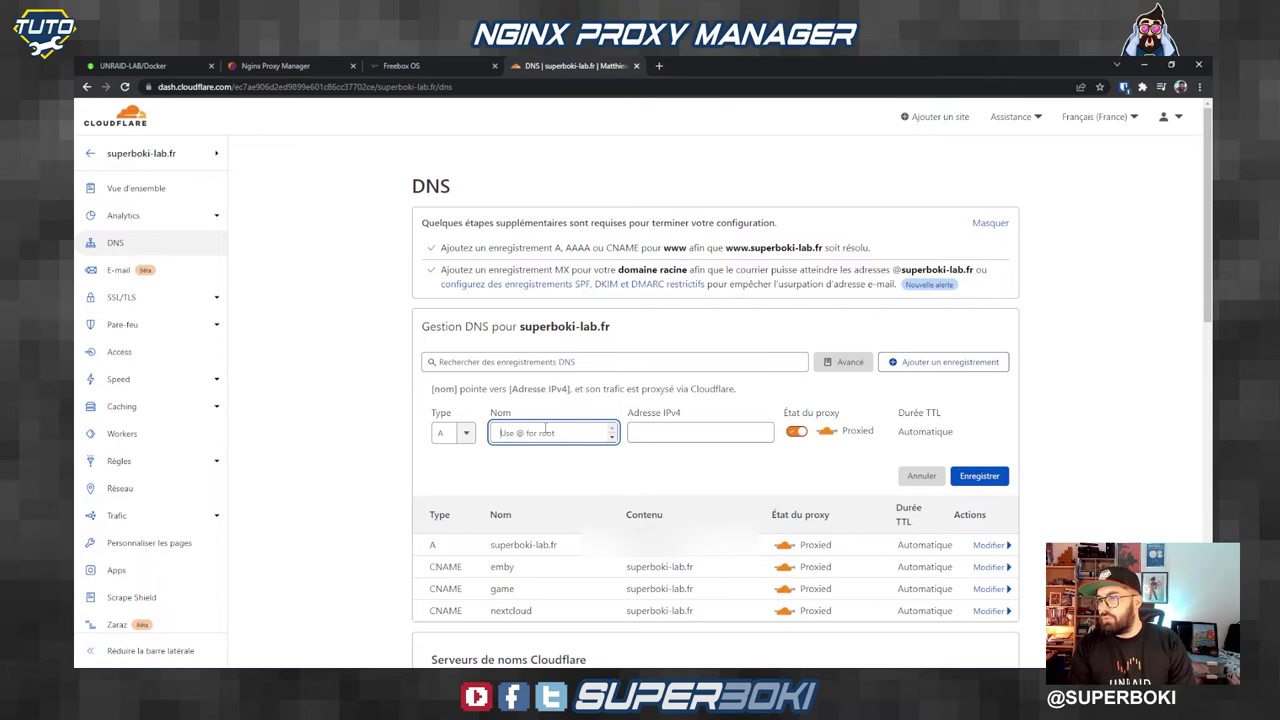
Step: Name the proxied A record cloudcmd and save it
{"action": "type", "text": "cloud"}
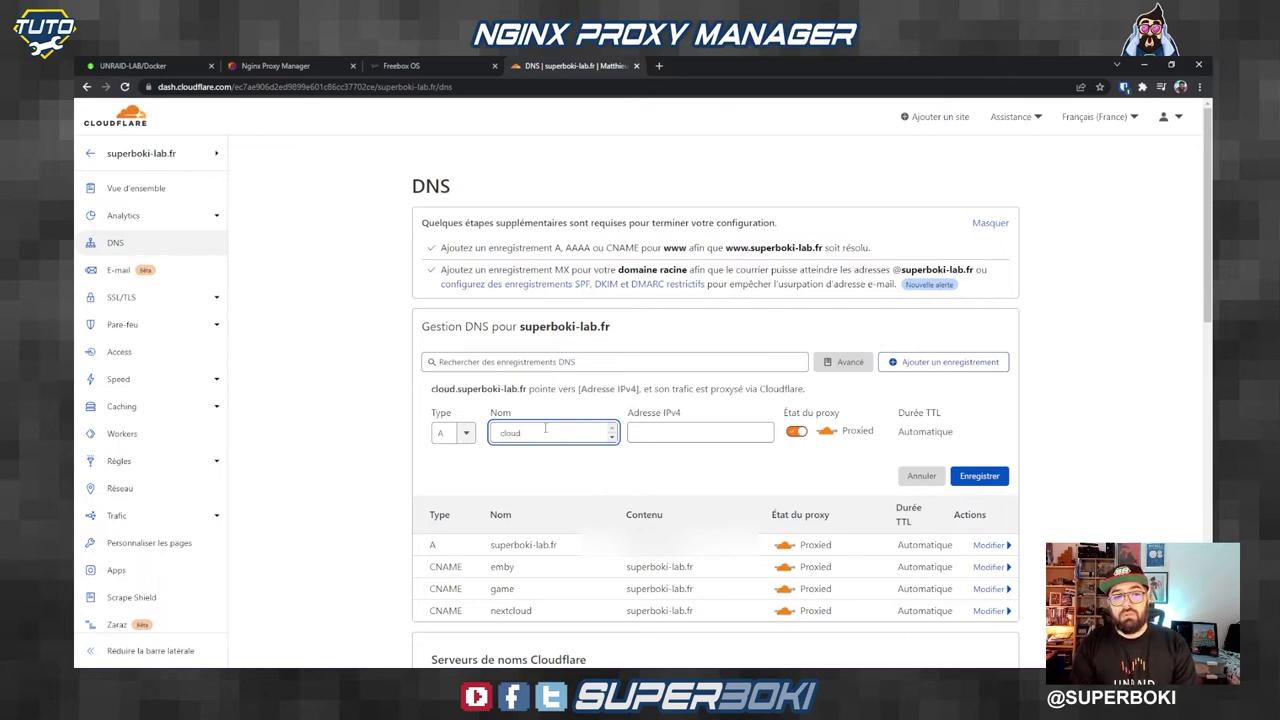
{"action": "type", "text": "cmd"}
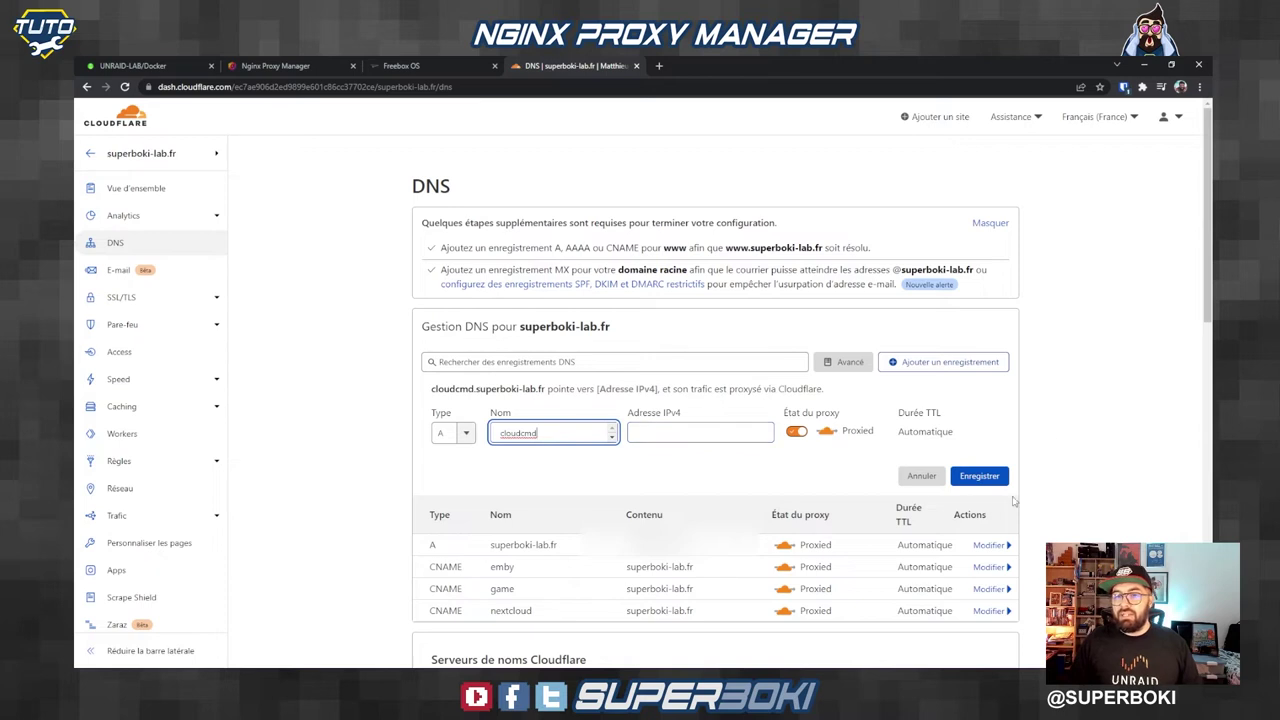
{"action": "left_click", "coordinate": [746, 472]}
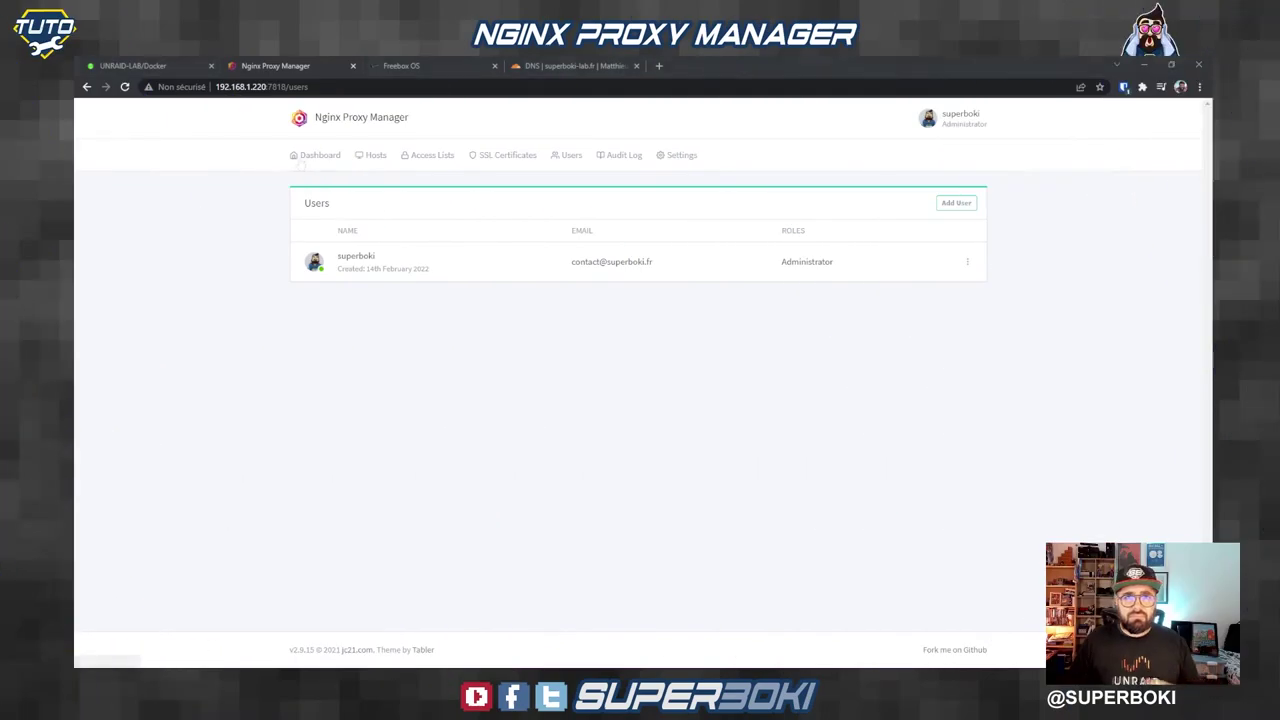
Step: Return to the Nginx Proxy Manager dashboard showing zero hosts of every type
{"action": "left_click", "coordinate": [310, 160]}
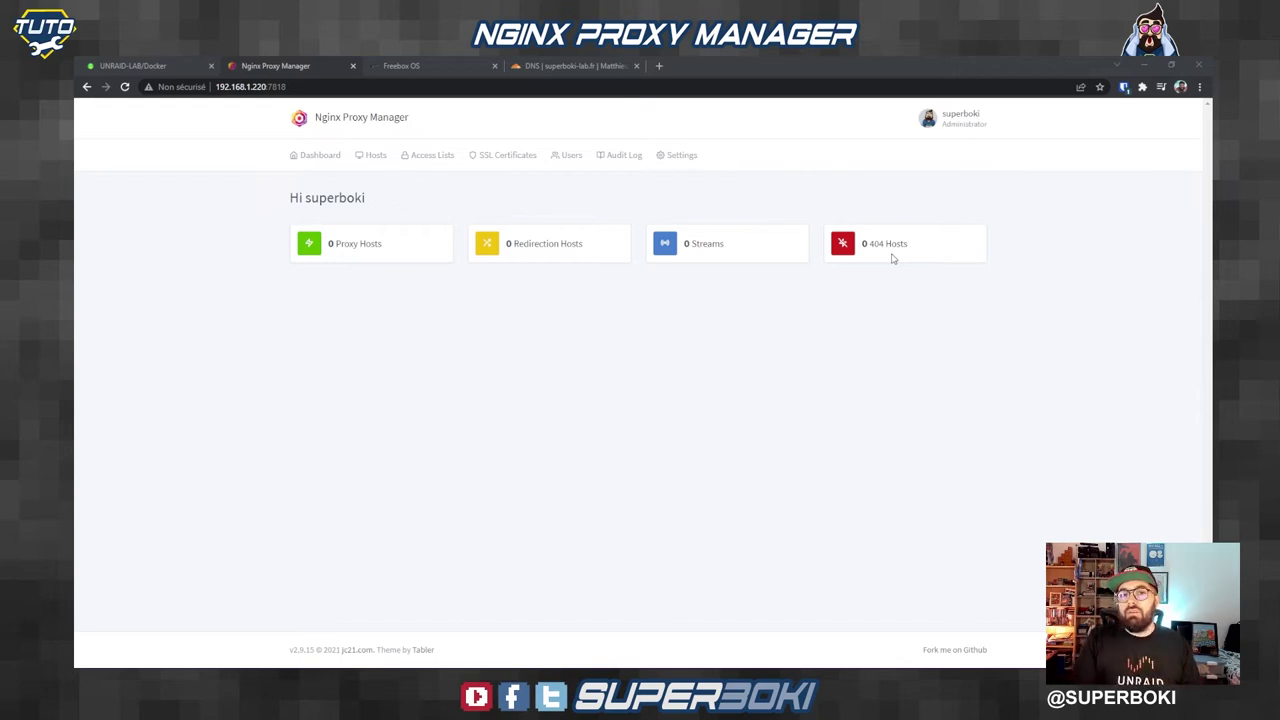
Step: Start a new proxy host with domain cloudcmd.superboki-lab.fr
{"action": "left_click", "coordinate": [354, 246]}
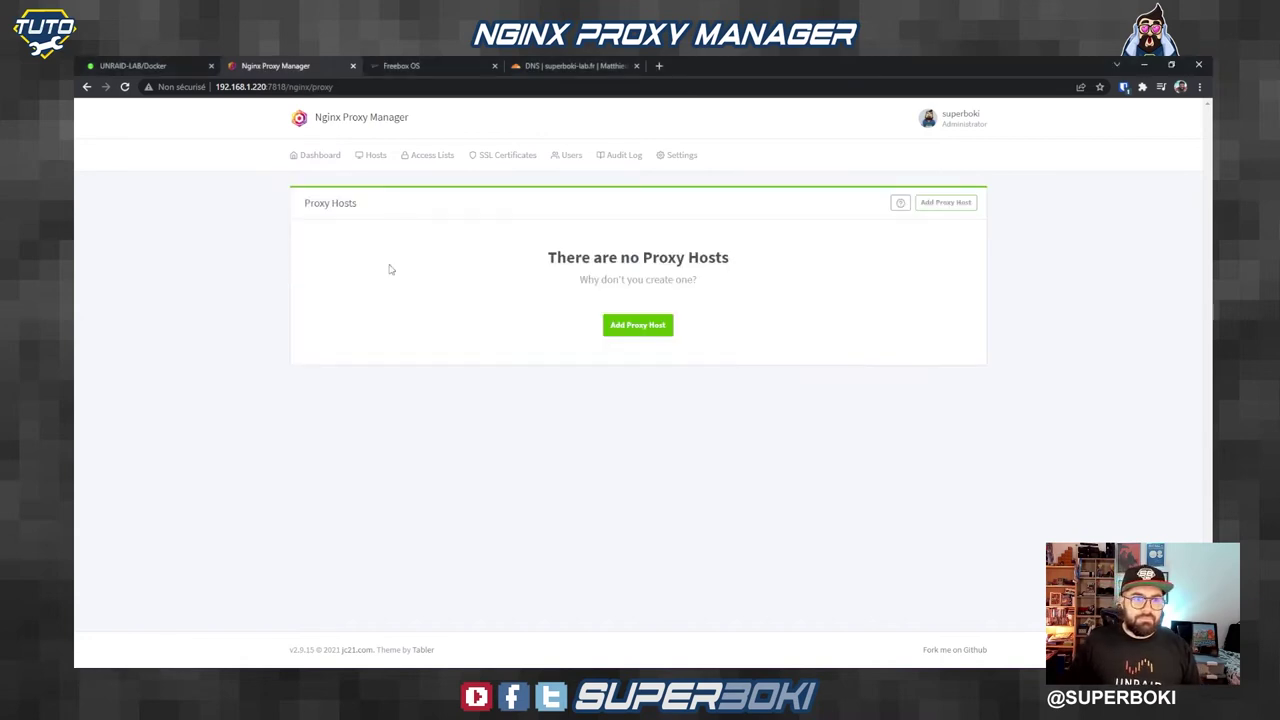
{"action": "left_click", "coordinate": [630, 332]}
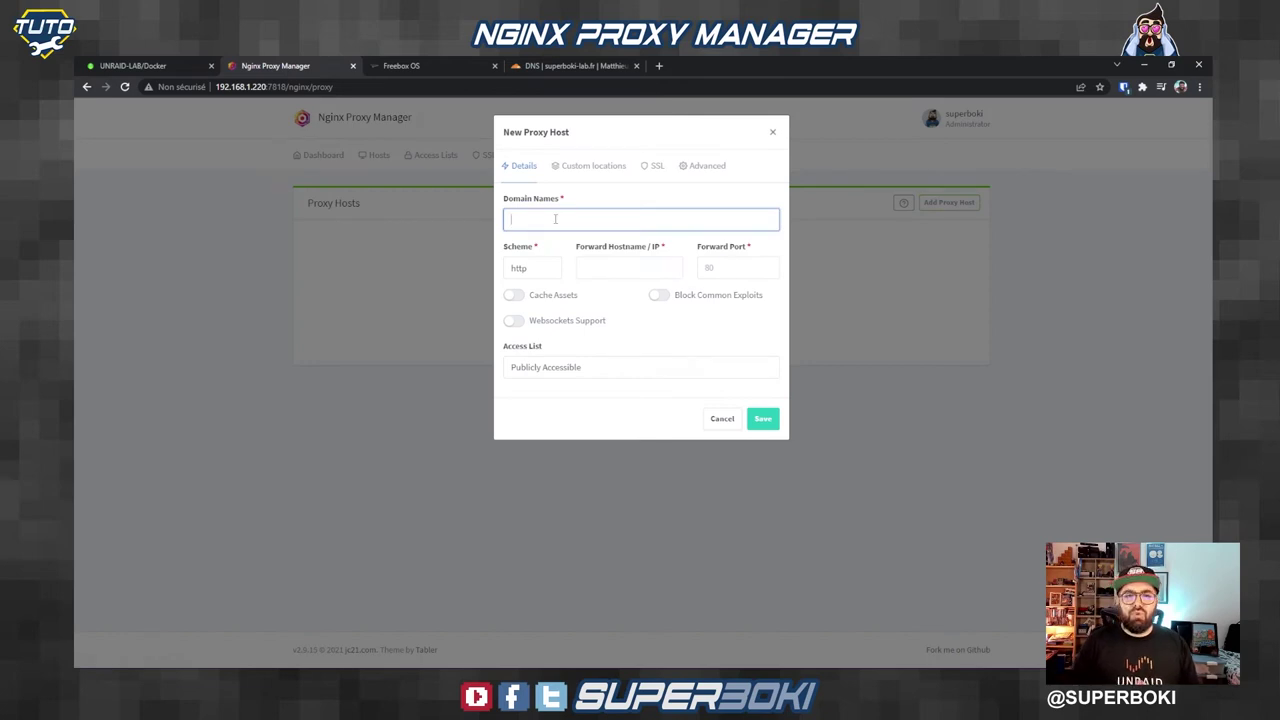
{"action": "type", "text": "cloudcmd.superboki-lab.fr"}
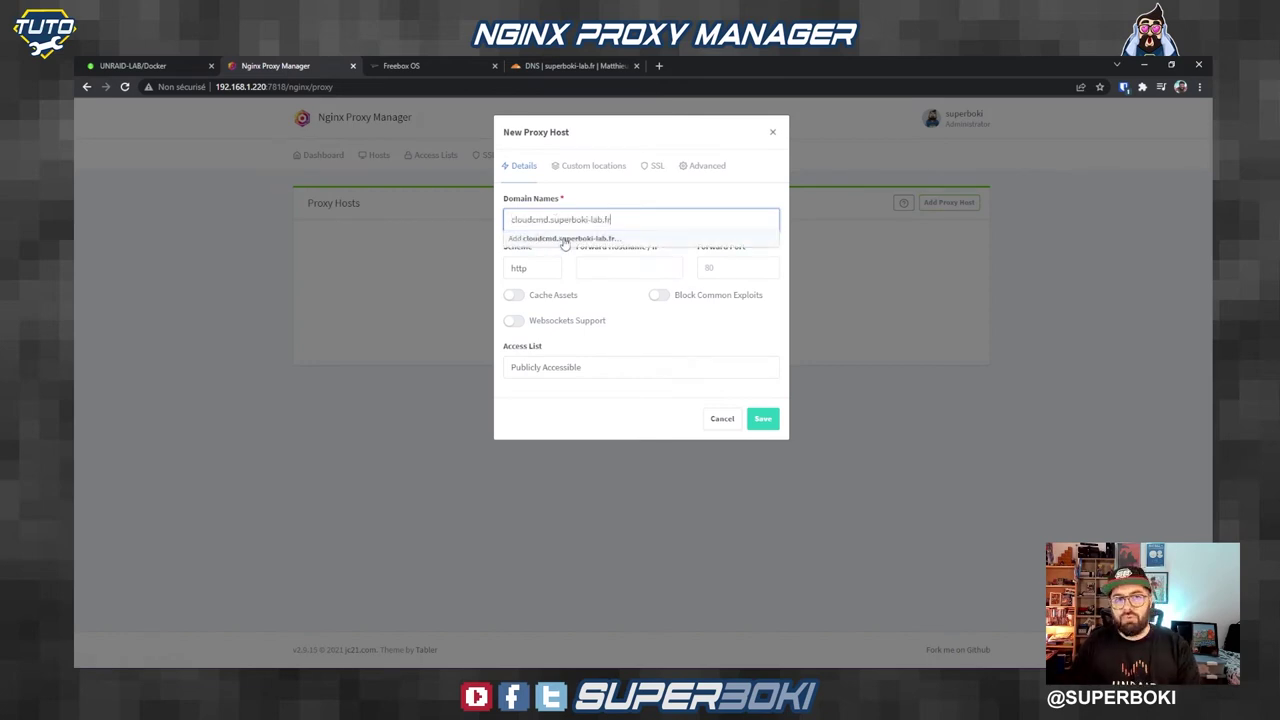
{"action": "left_click", "coordinate": [560, 240]}
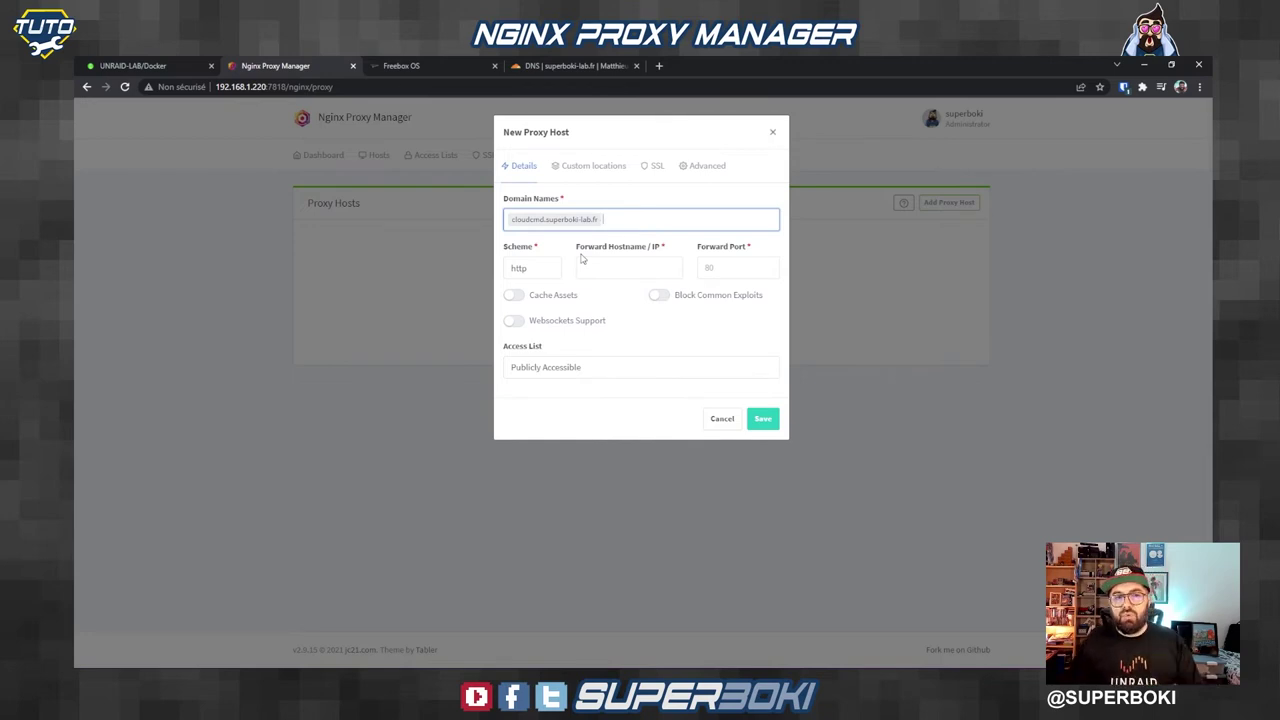
Step: Set the forwarding scheme to http, then switch to Unraid's Docker page
{"action": "left_click", "coordinate": [530, 268]}
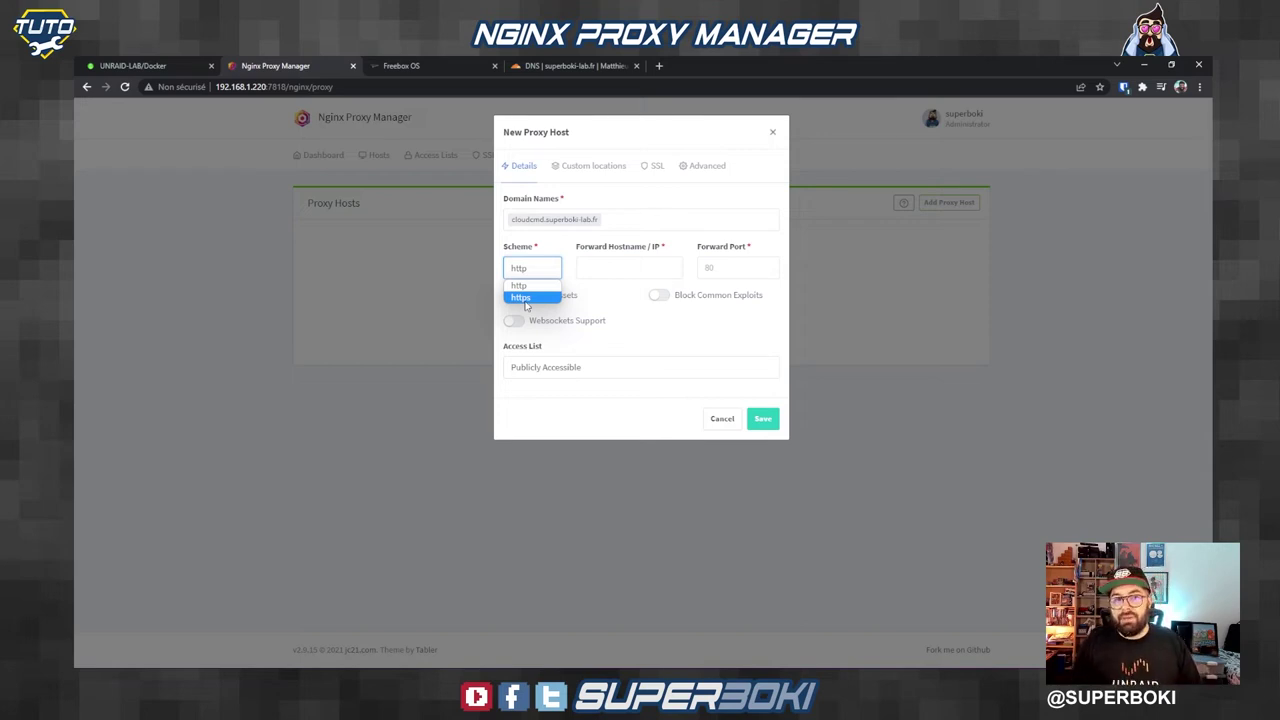
{"action": "left_click", "coordinate": [522, 298]}
{"action": "left_click", "coordinate": [620, 267]}
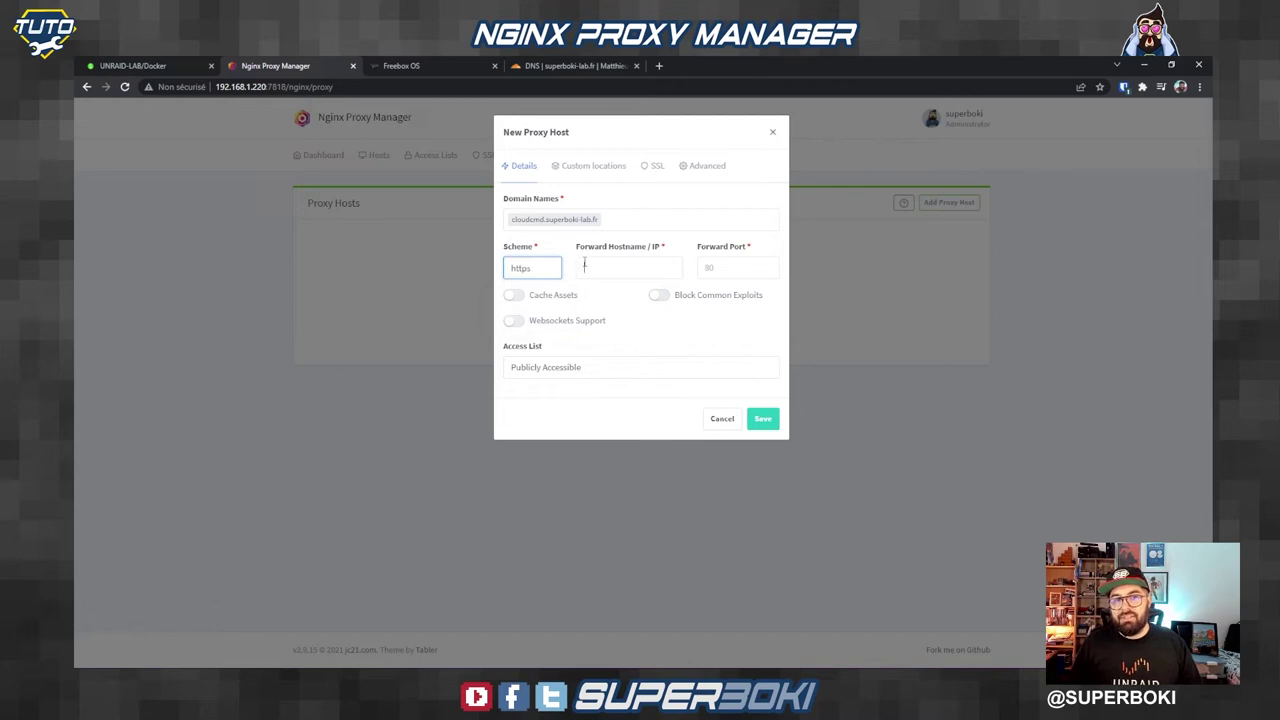
{"action": "left_click", "coordinate": [557, 272]}
{"action": "left_click", "coordinate": [547, 285]}
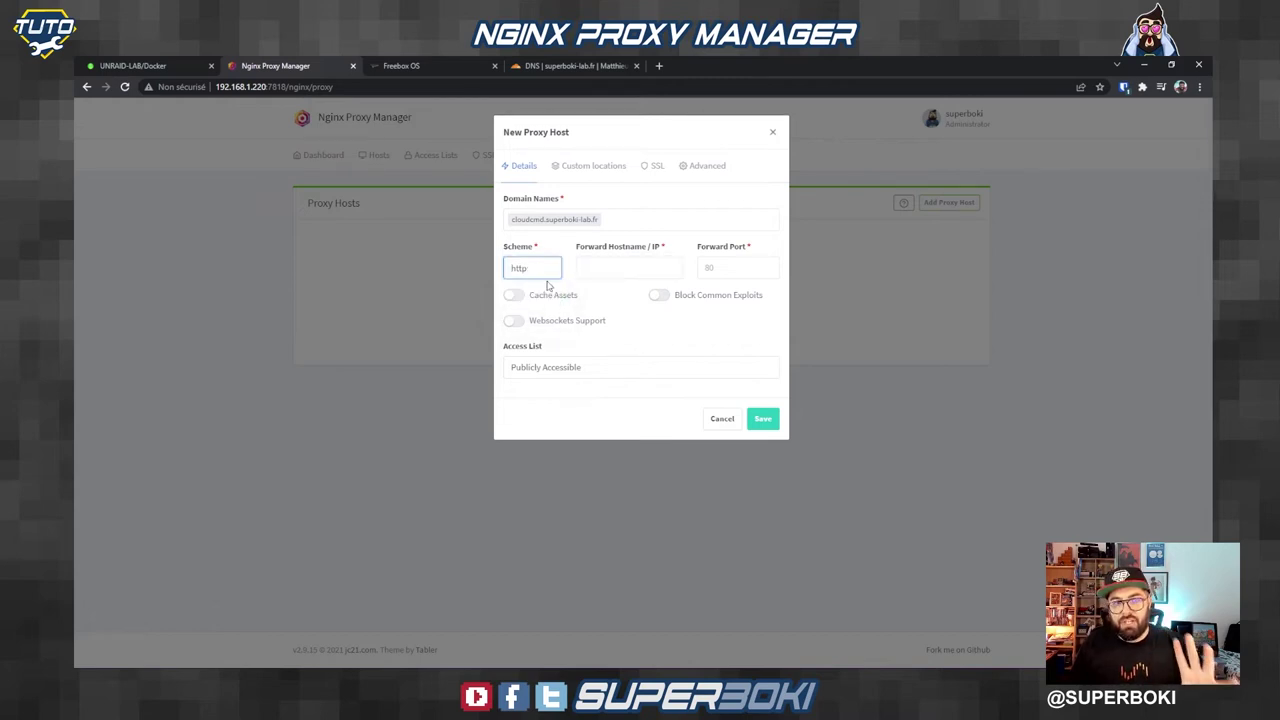
{"action": "left_click", "coordinate": [130, 65]}
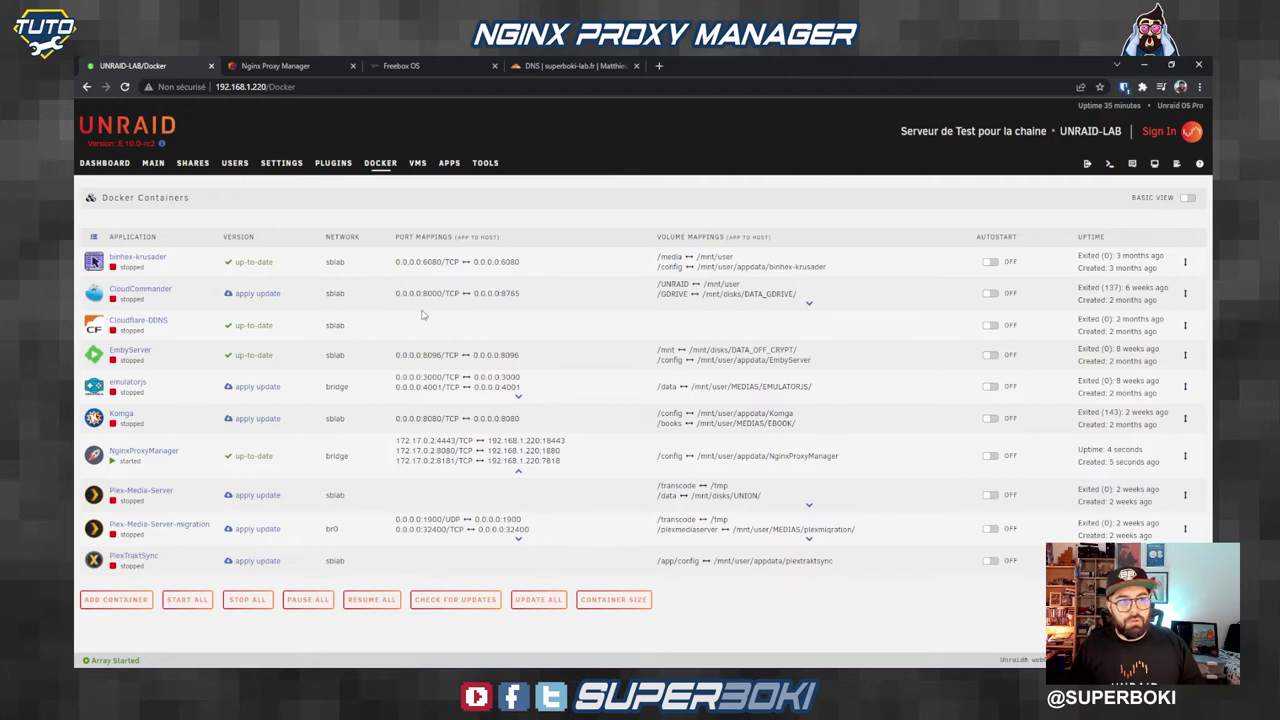
Step: Start the CloudCommander container and select its 172.18.0.2 and 192.168.1.220 addresses
{"action": "left_click", "coordinate": [94, 294]}
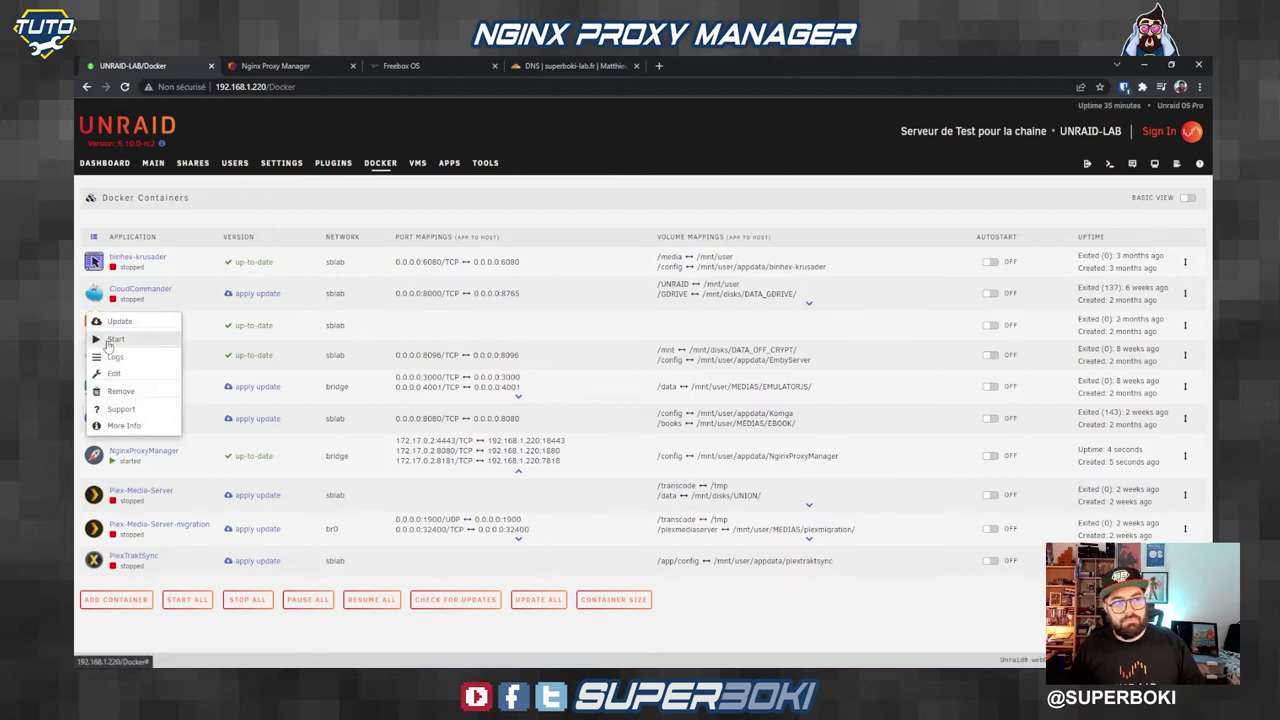
{"action": "left_click", "coordinate": [112, 322]}
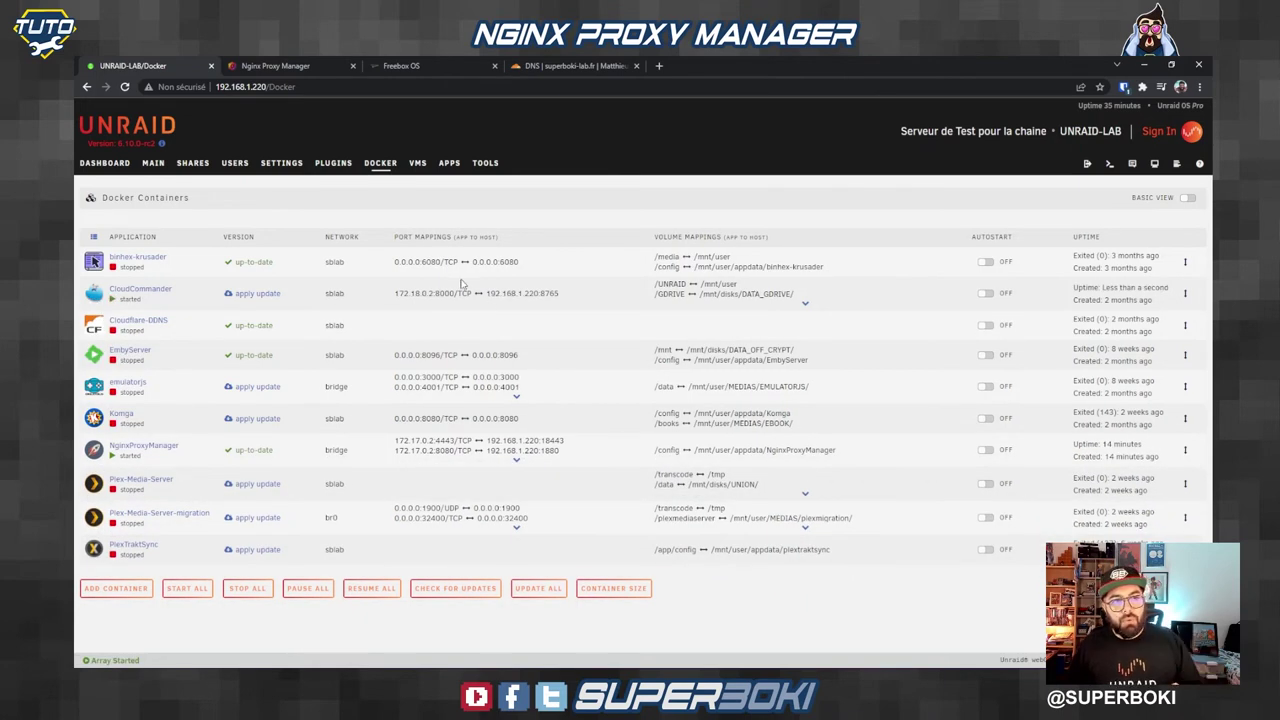
{"action": "left_click_drag", "start_coordinate": [395, 296], "coordinate": [433, 289]}
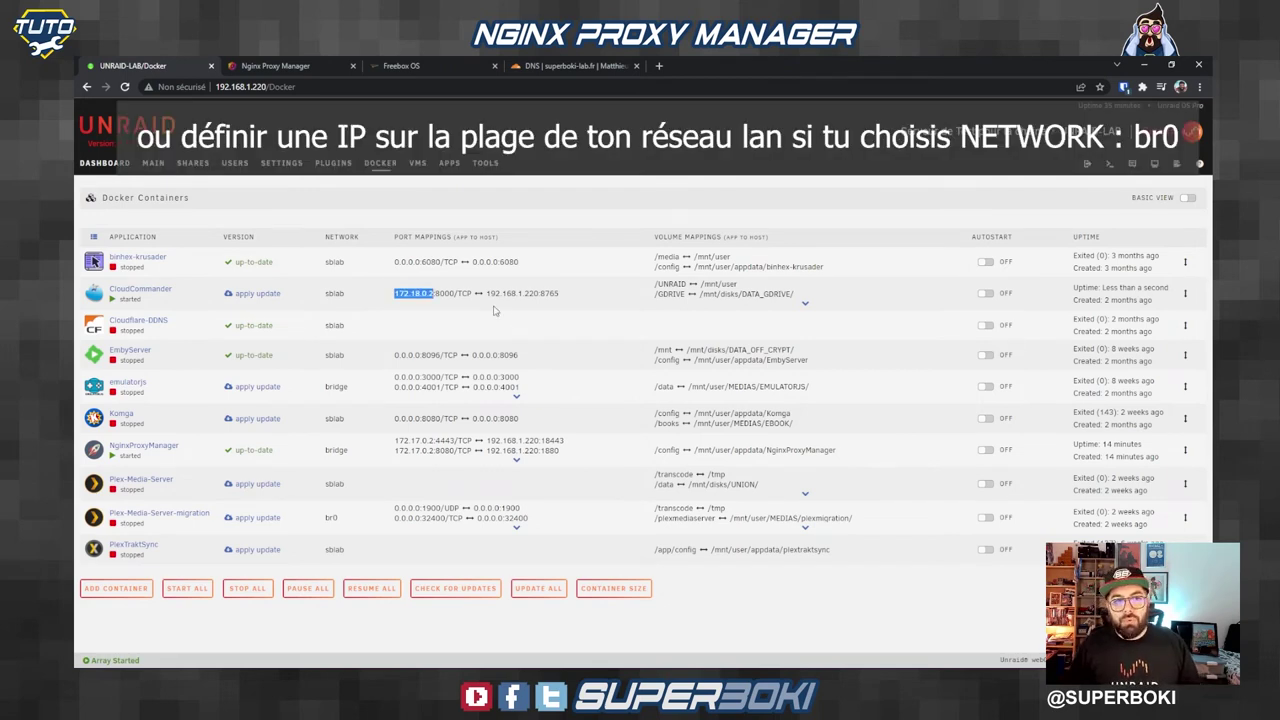
{"action": "left_click_drag", "start_coordinate": [488, 293], "coordinate": [541, 293]}
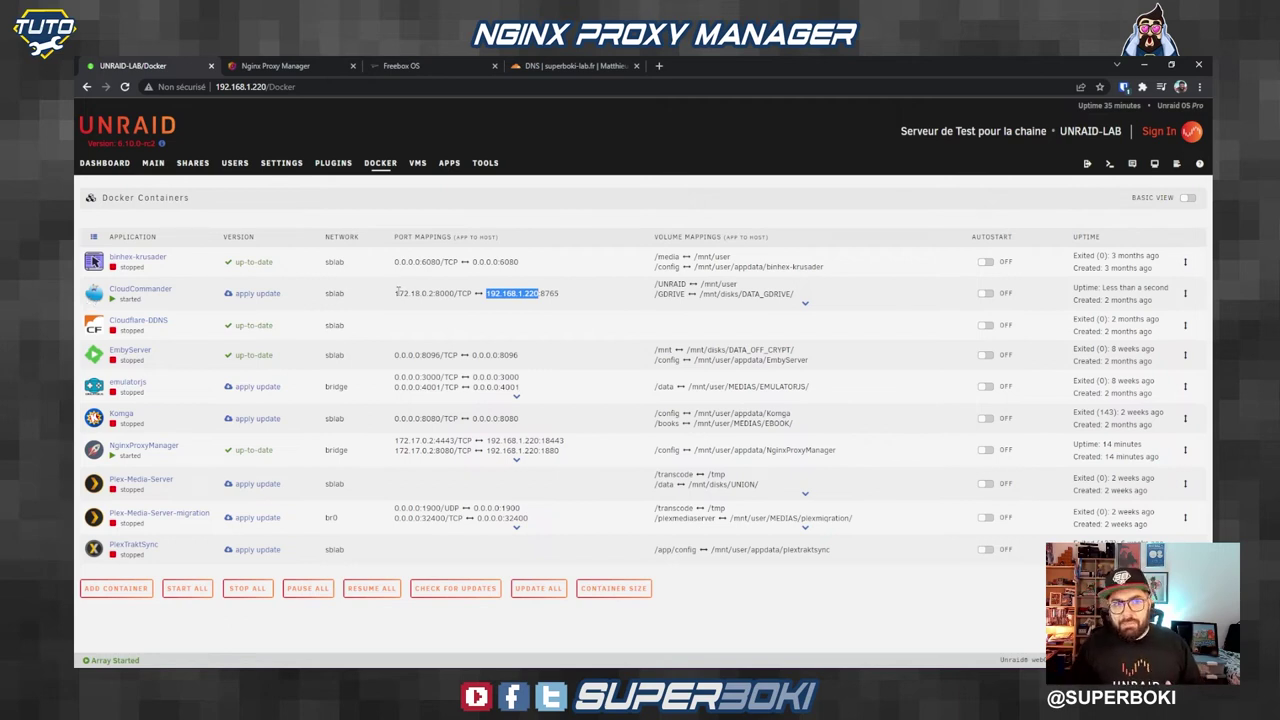
{"action": "left_click_drag", "start_coordinate": [395, 293], "coordinate": [435, 291]}
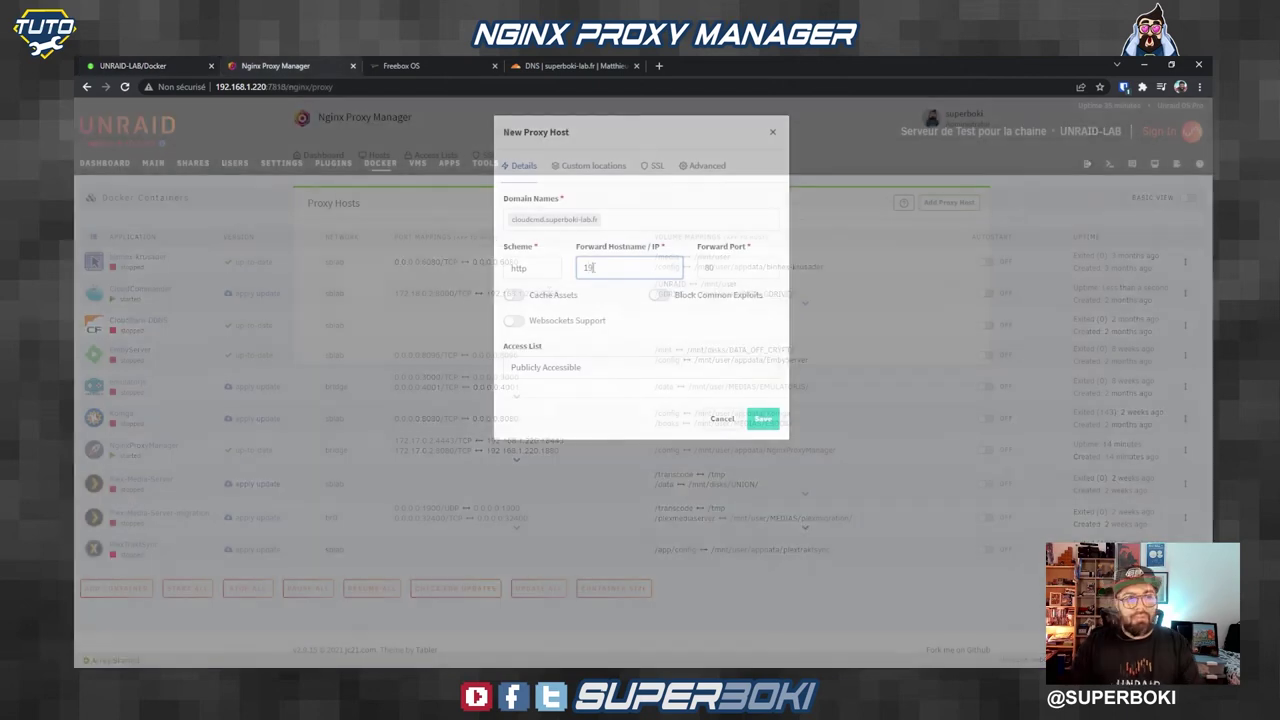
Step: Forward the proxy host to 192.168.1.220 on port 8765
{"action": "type", "text": "2.168.1.220"}
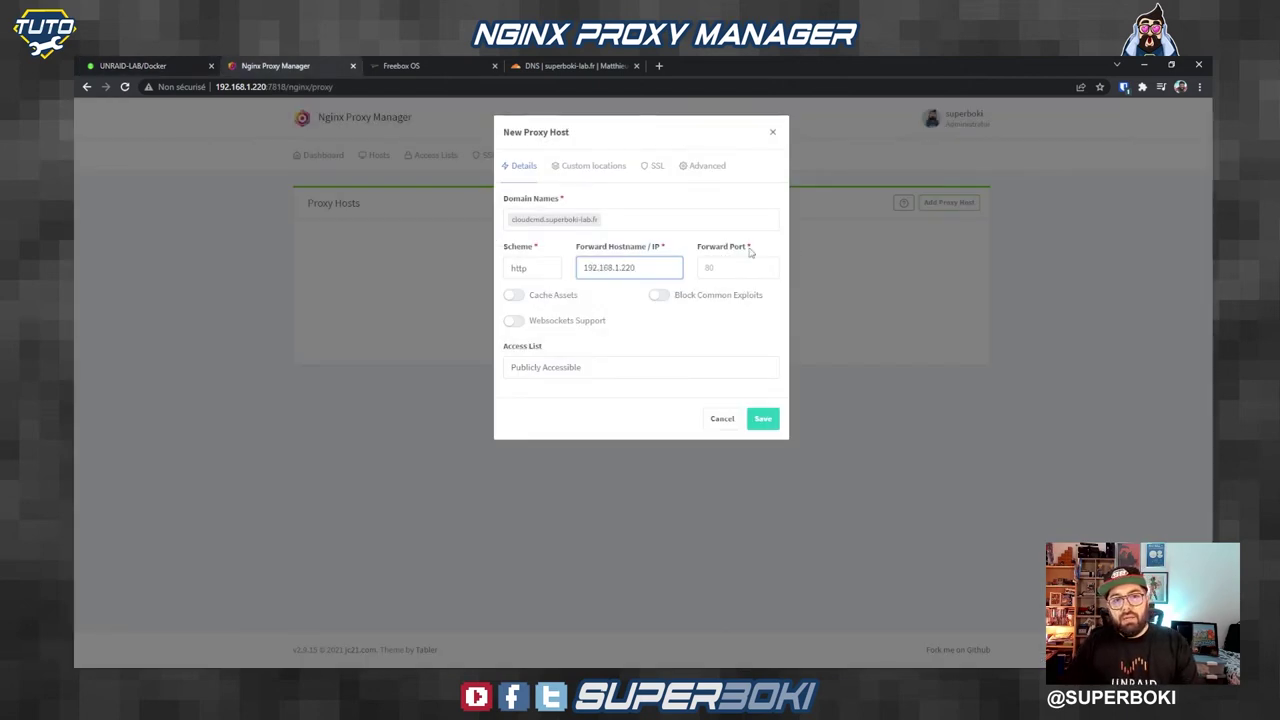
{"action": "left_click", "coordinate": [717, 265]}
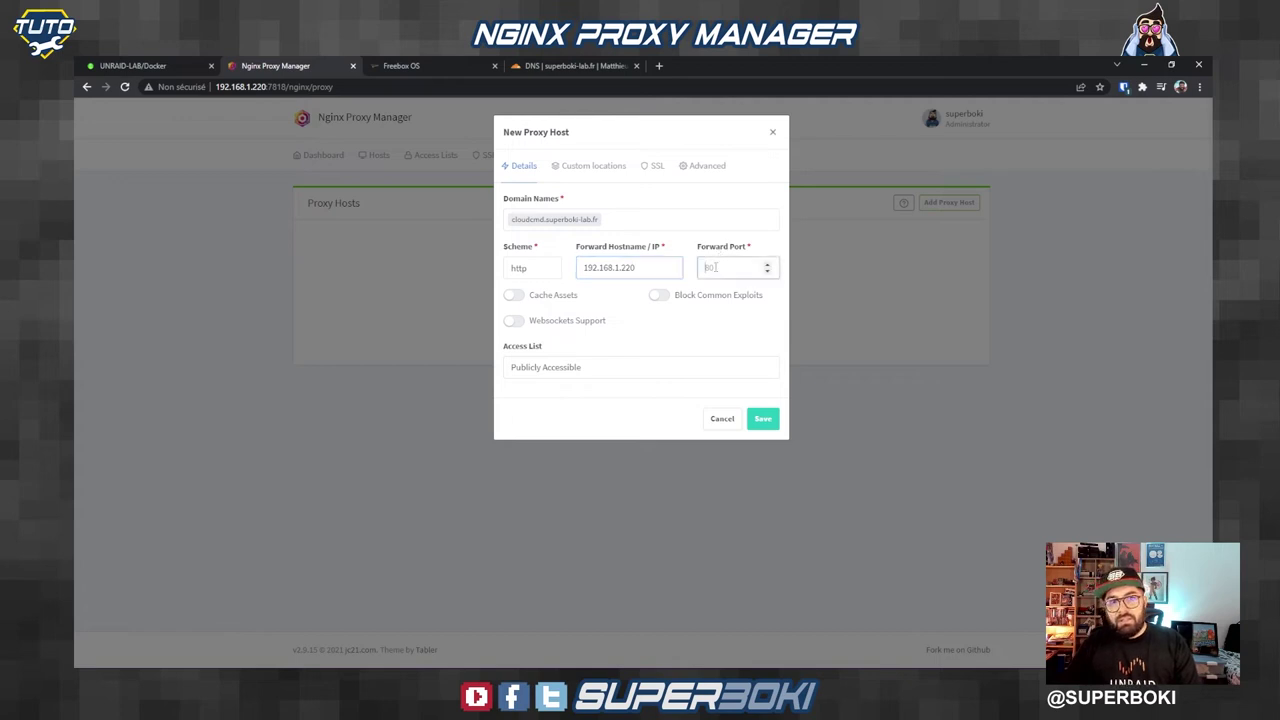
{"action": "type", "text": "8765"}
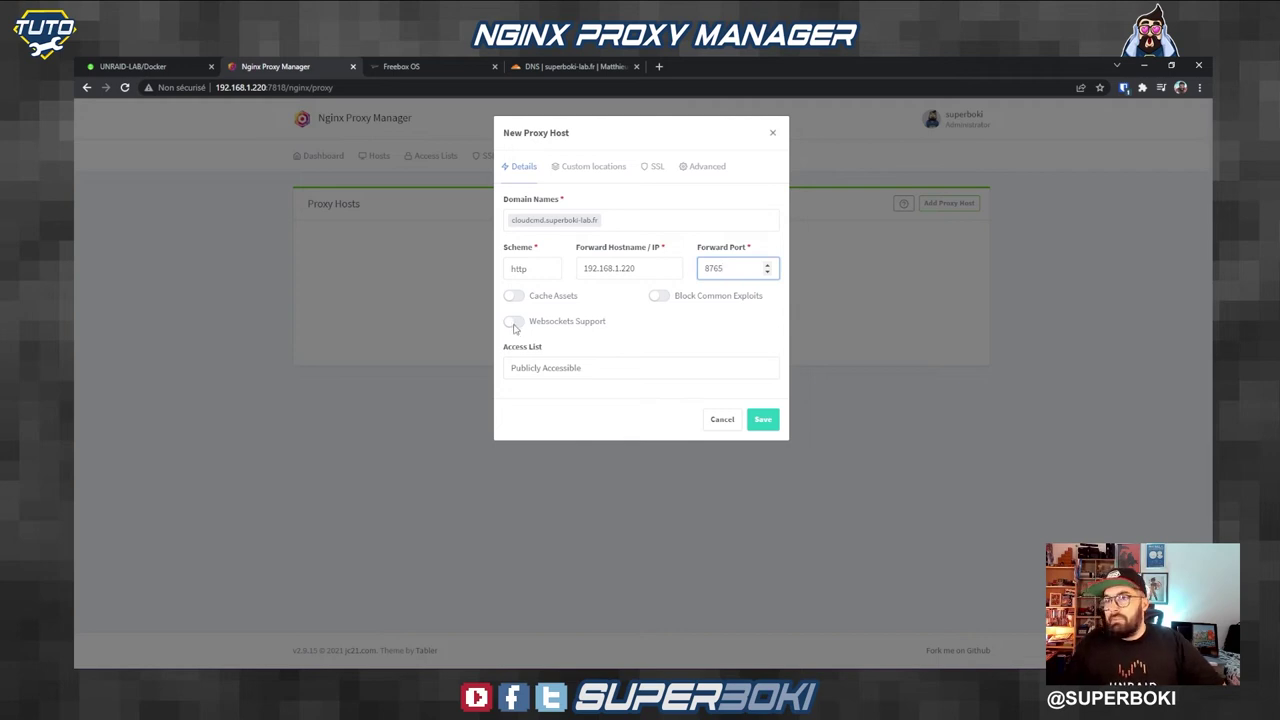
Step: Enable Block Common Exploits, asset caching and websockets support, then view the SSL settings
{"action": "left_click", "coordinate": [670, 296]}
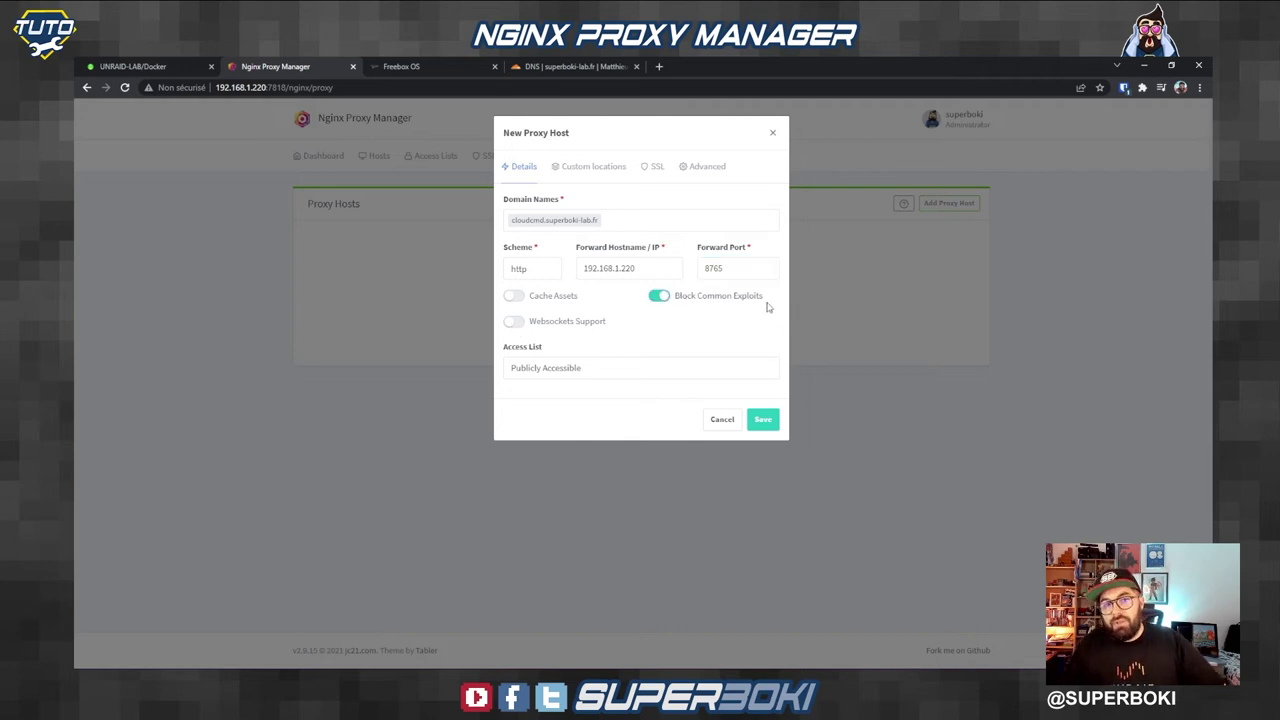
{"action": "left_click", "coordinate": [513, 296]}
{"action": "left_click", "coordinate": [513, 321]}
{"action": "left_click", "coordinate": [593, 167]}
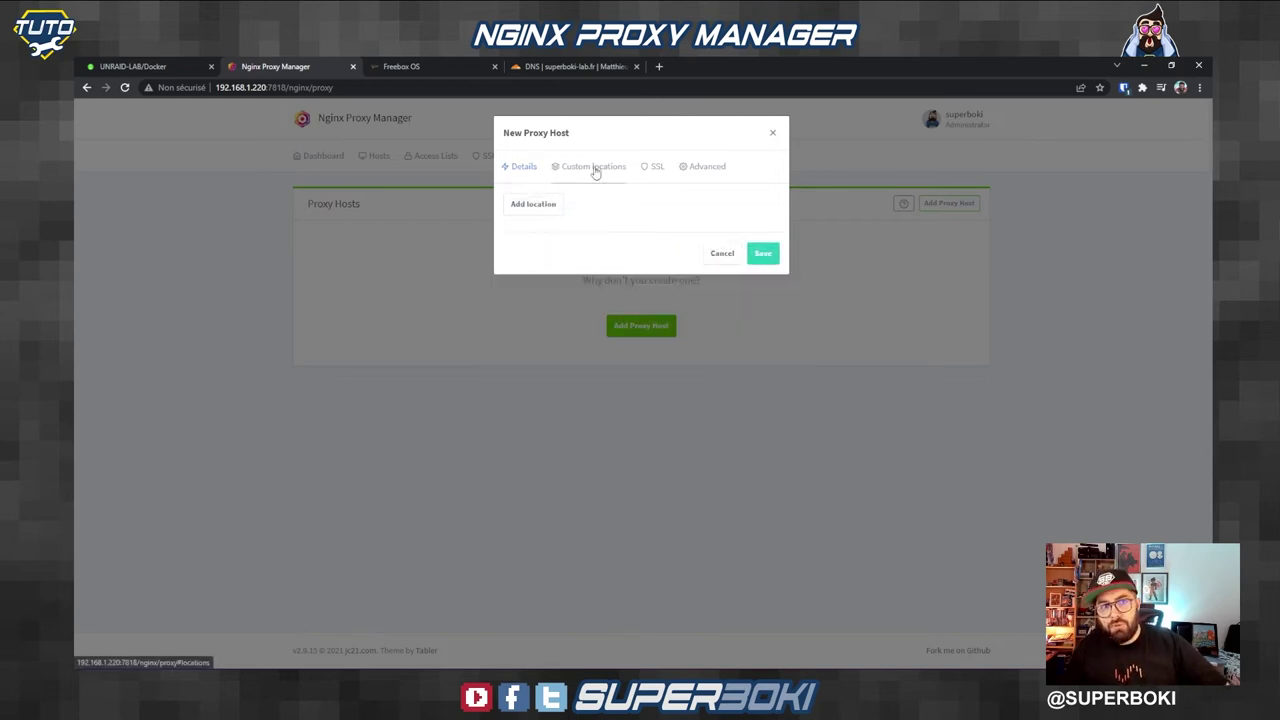
{"action": "left_click", "coordinate": [655, 167]}
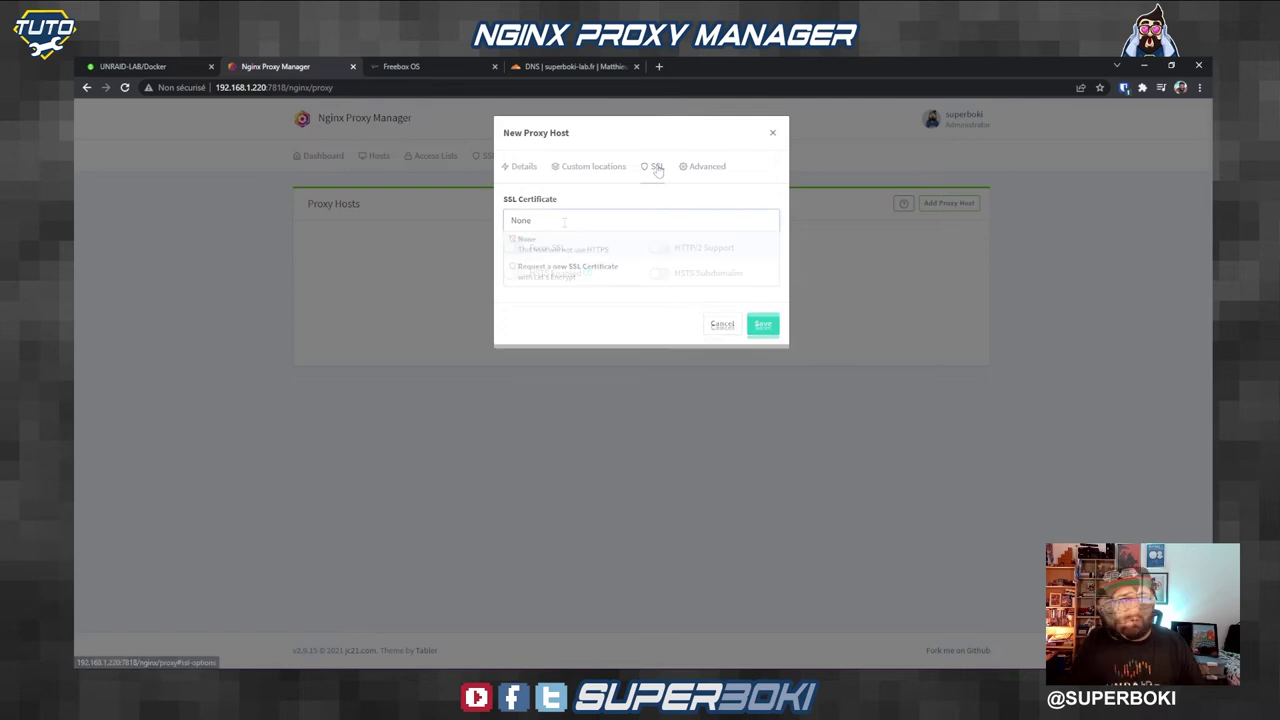
Step: Request a new Let's Encrypt certificate, enter the email, accept the terms, and save the host
{"action": "left_click", "coordinate": [564, 219]}
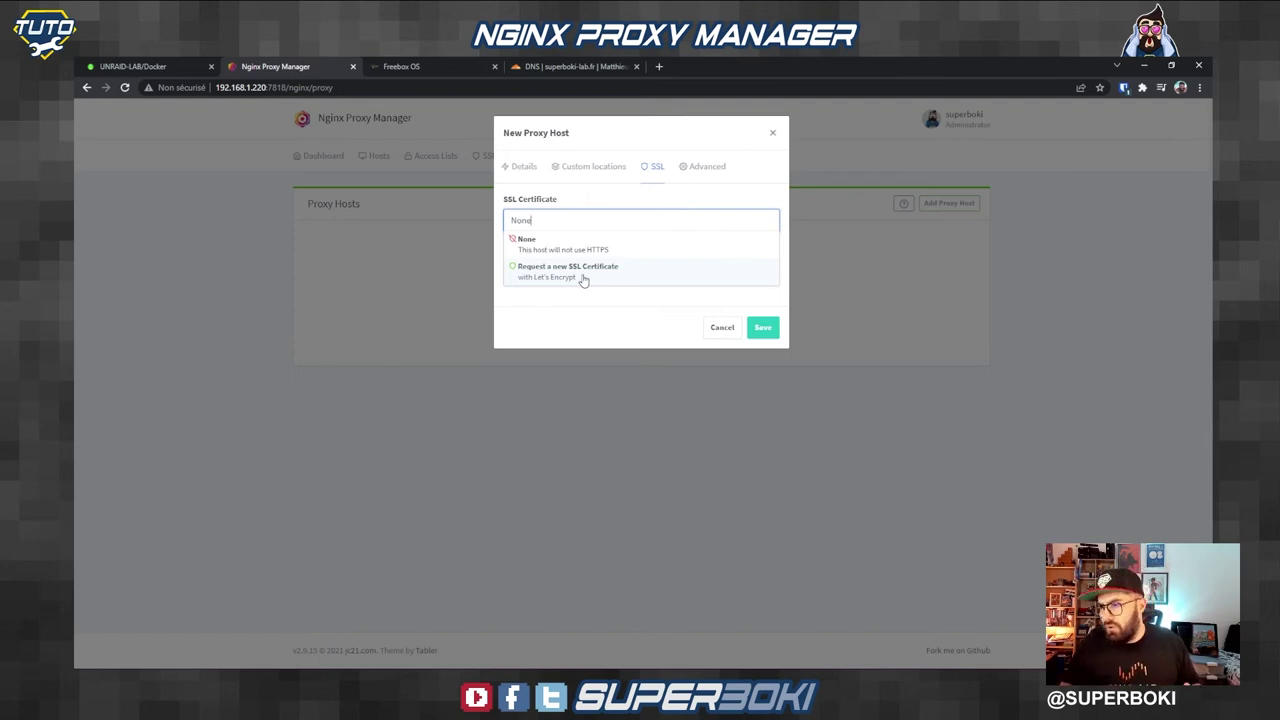
{"action": "left_click", "coordinate": [583, 276]}
{"action": "left_click", "coordinate": [514, 248]}
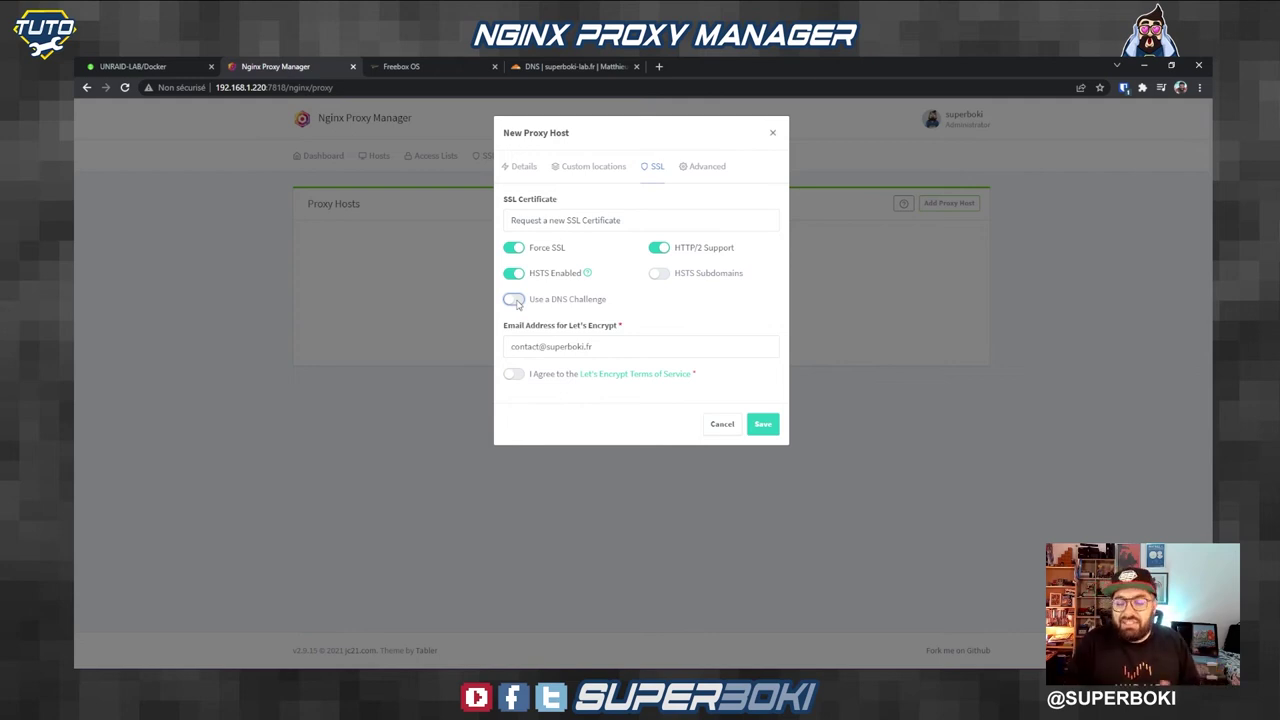
{"action": "left_click", "coordinate": [532, 346]}
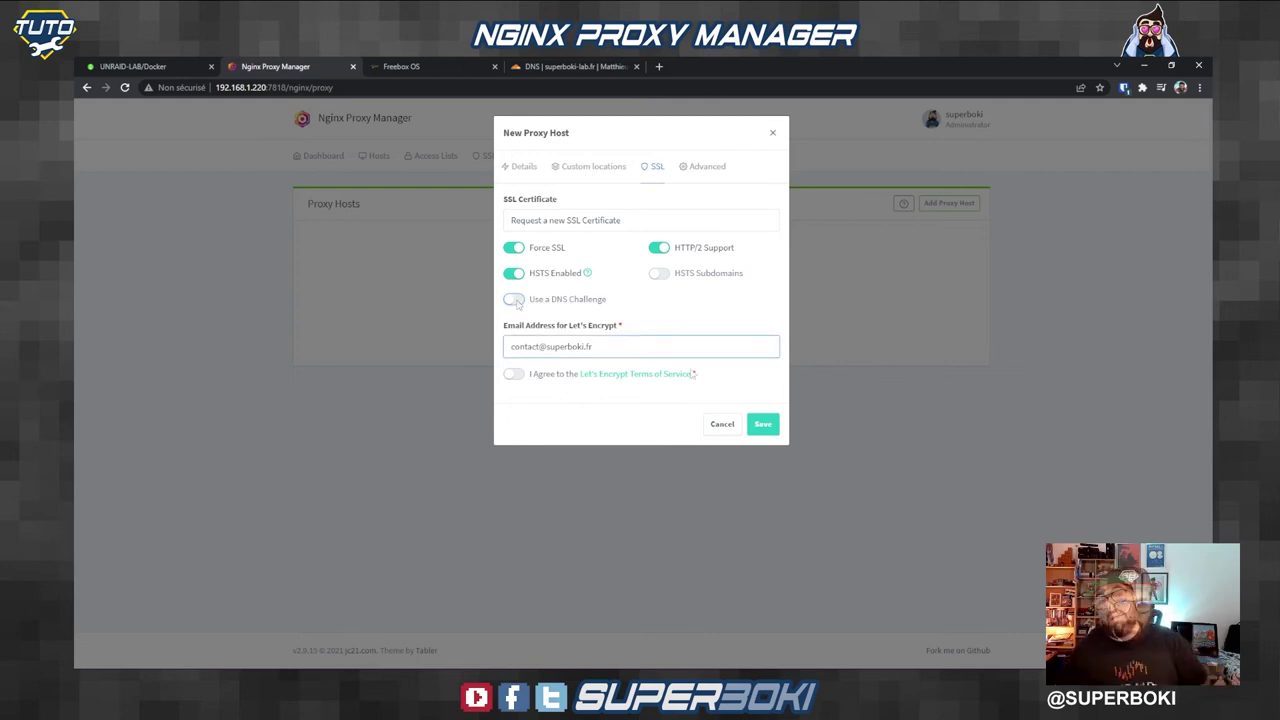
{"action": "key", "text": "ctrl+a"}
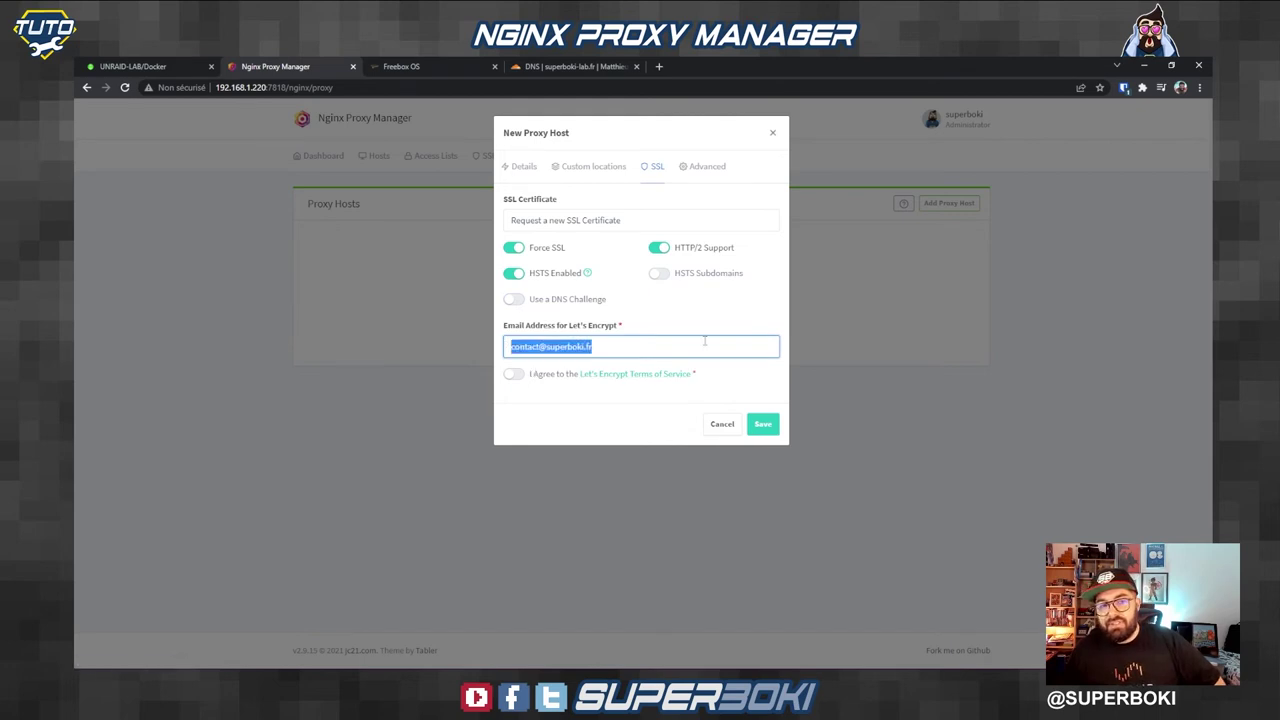
{"action": "left_click", "coordinate": [513, 374]}
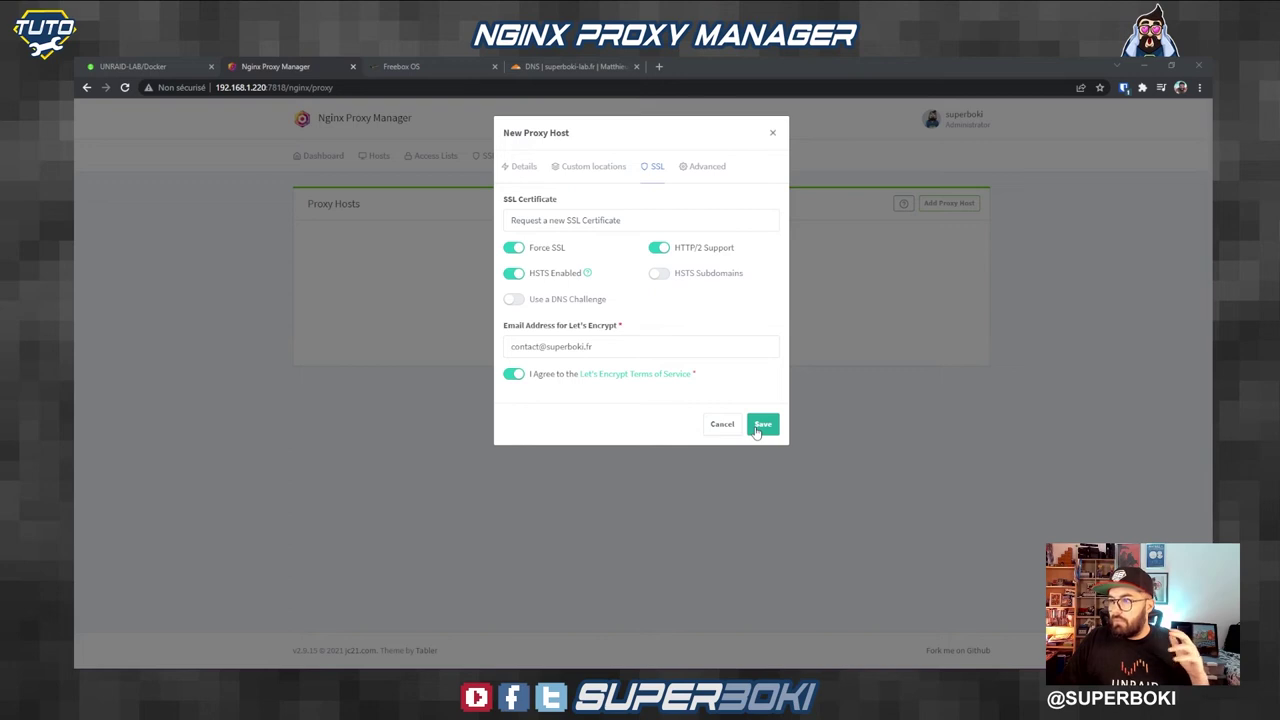
{"action": "left_click", "coordinate": [757, 428]}
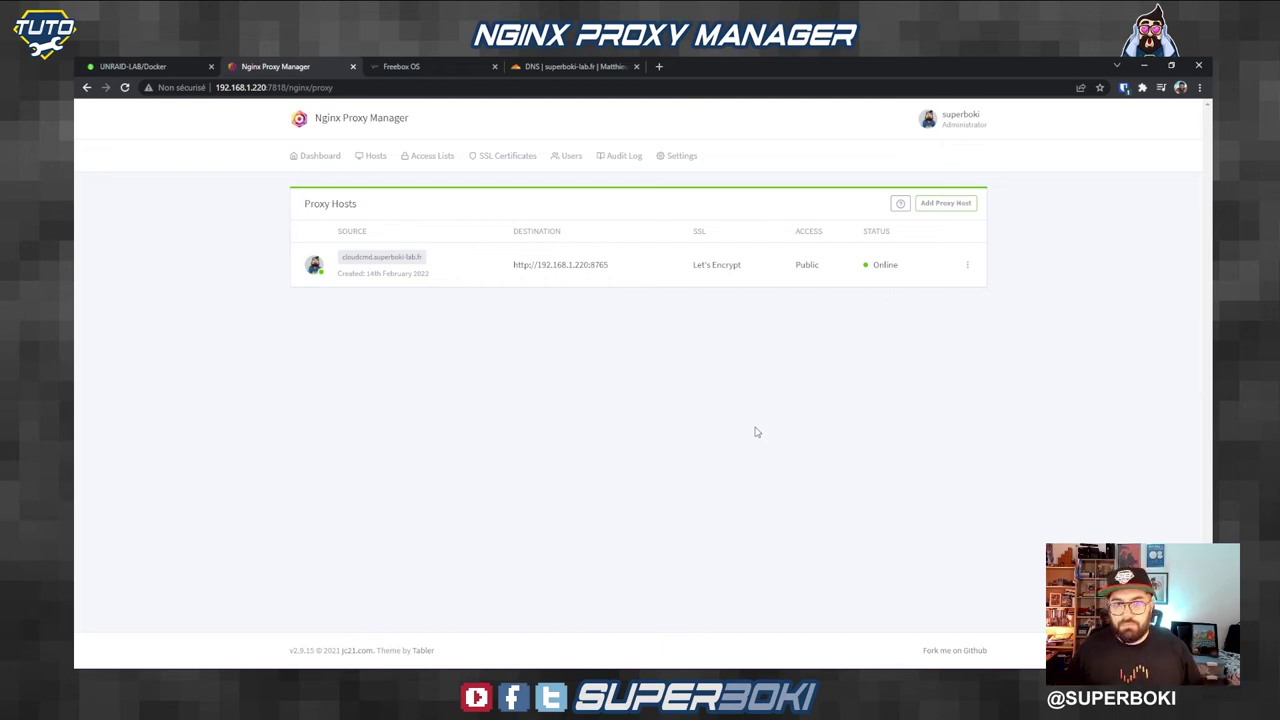
Step: Re-save the cloudcmd host with its existing certificate plus Force SSL, HTTP/2 and HSTS
{"action": "left_click", "coordinate": [967, 265]}
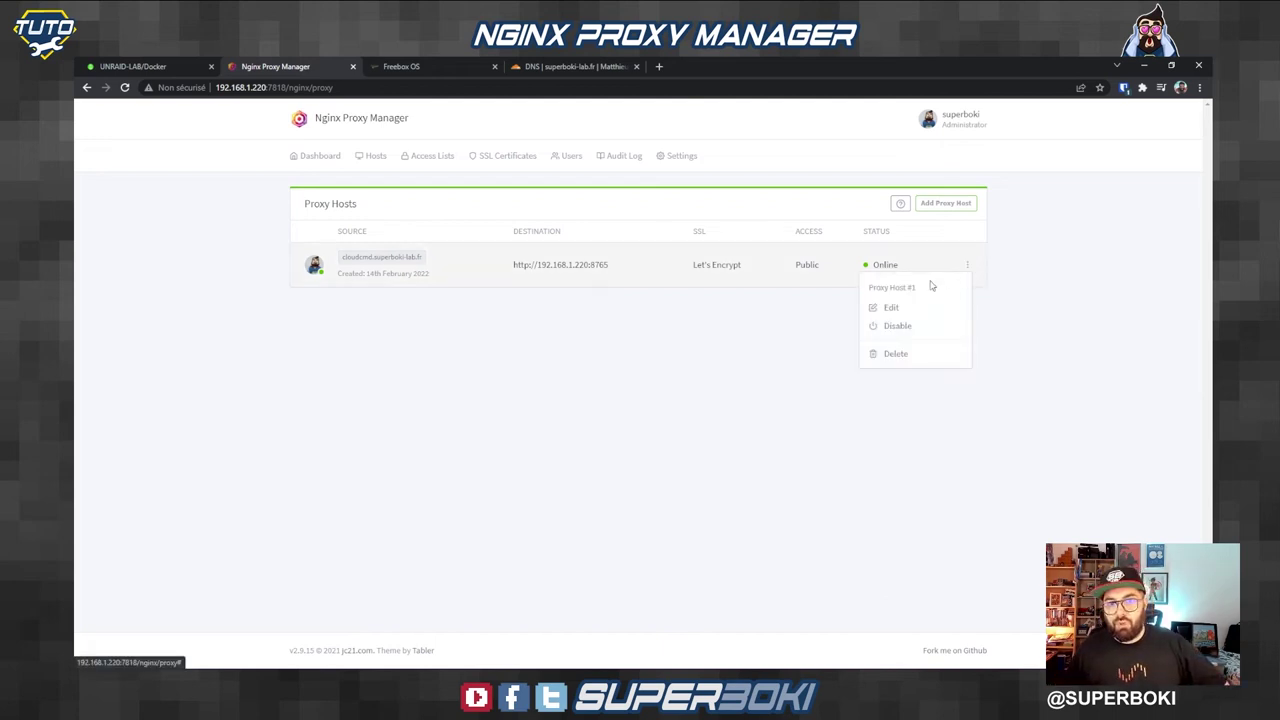
{"action": "left_click", "coordinate": [891, 307]}
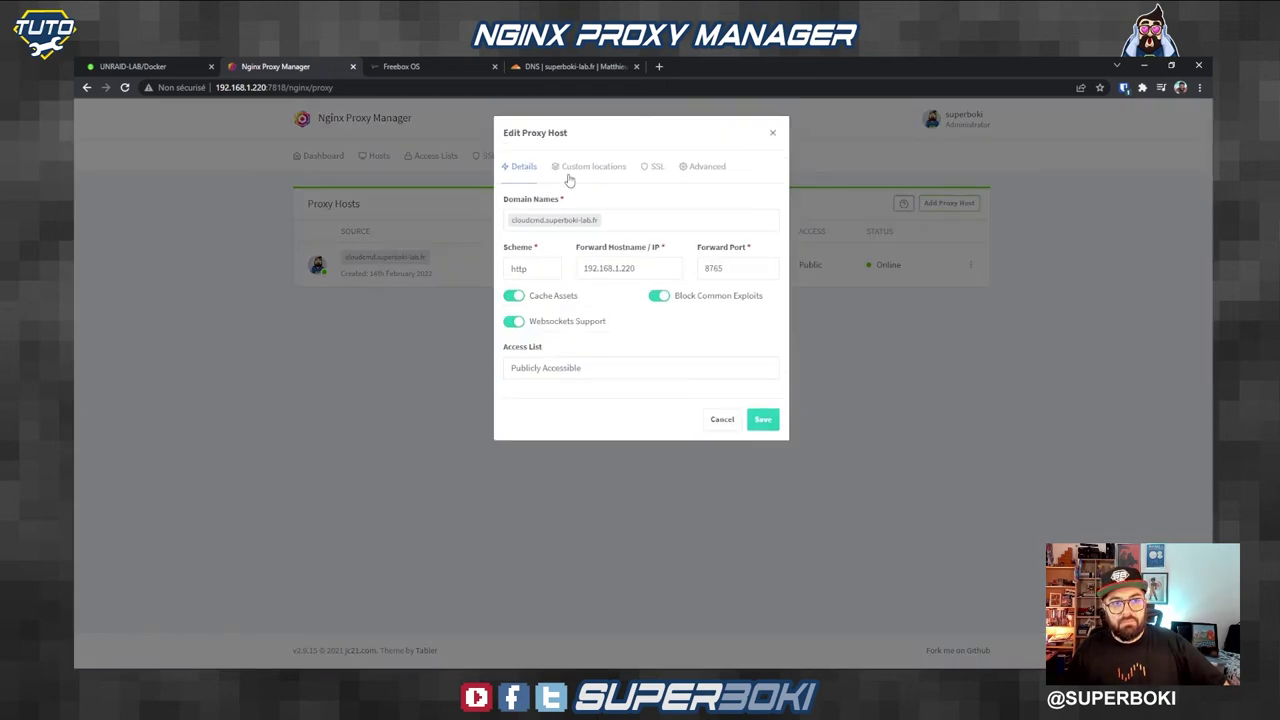
{"action": "left_click", "coordinate": [652, 166]}
{"action": "left_click", "coordinate": [668, 224]}
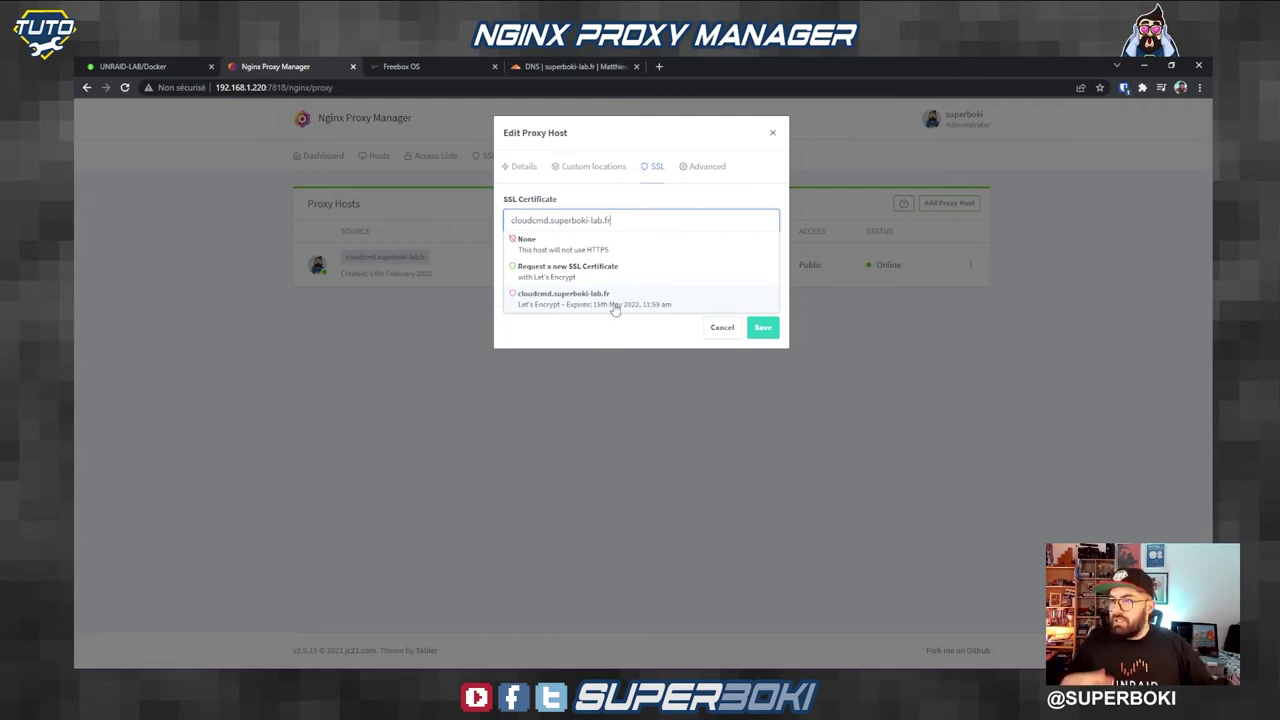
{"action": "left_click", "coordinate": [614, 302]}
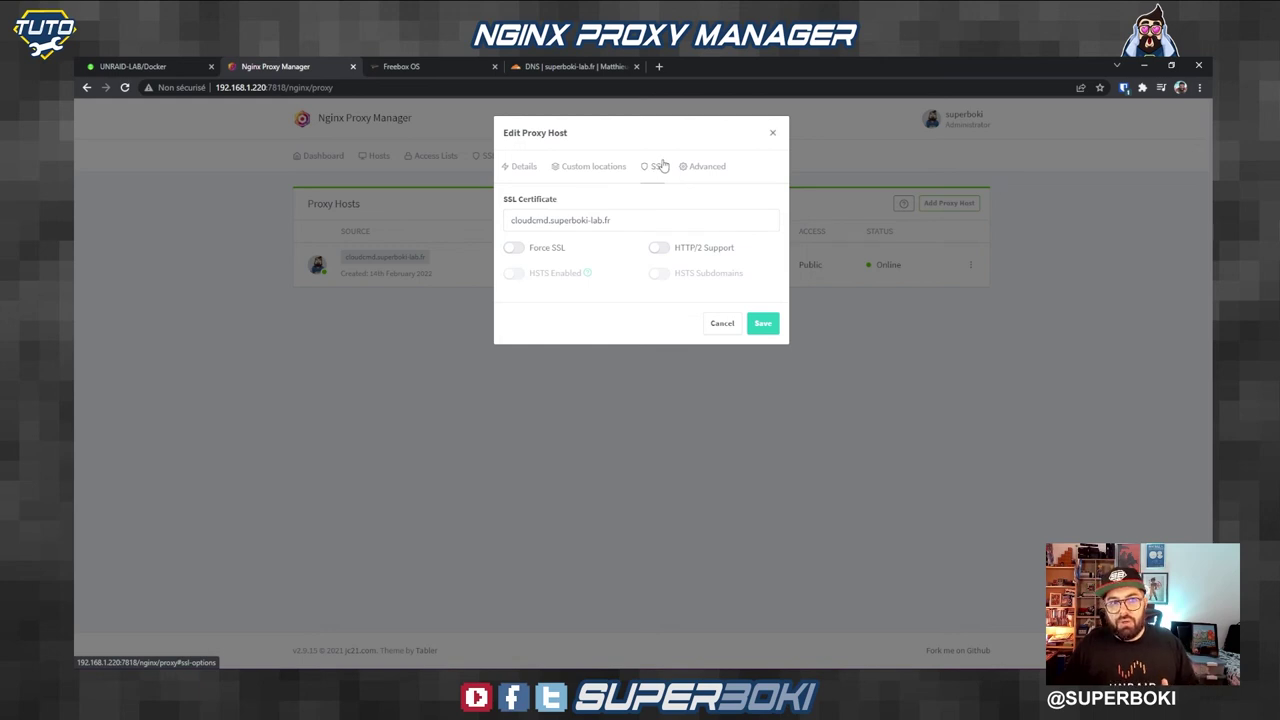
{"action": "left_click", "coordinate": [513, 248]}
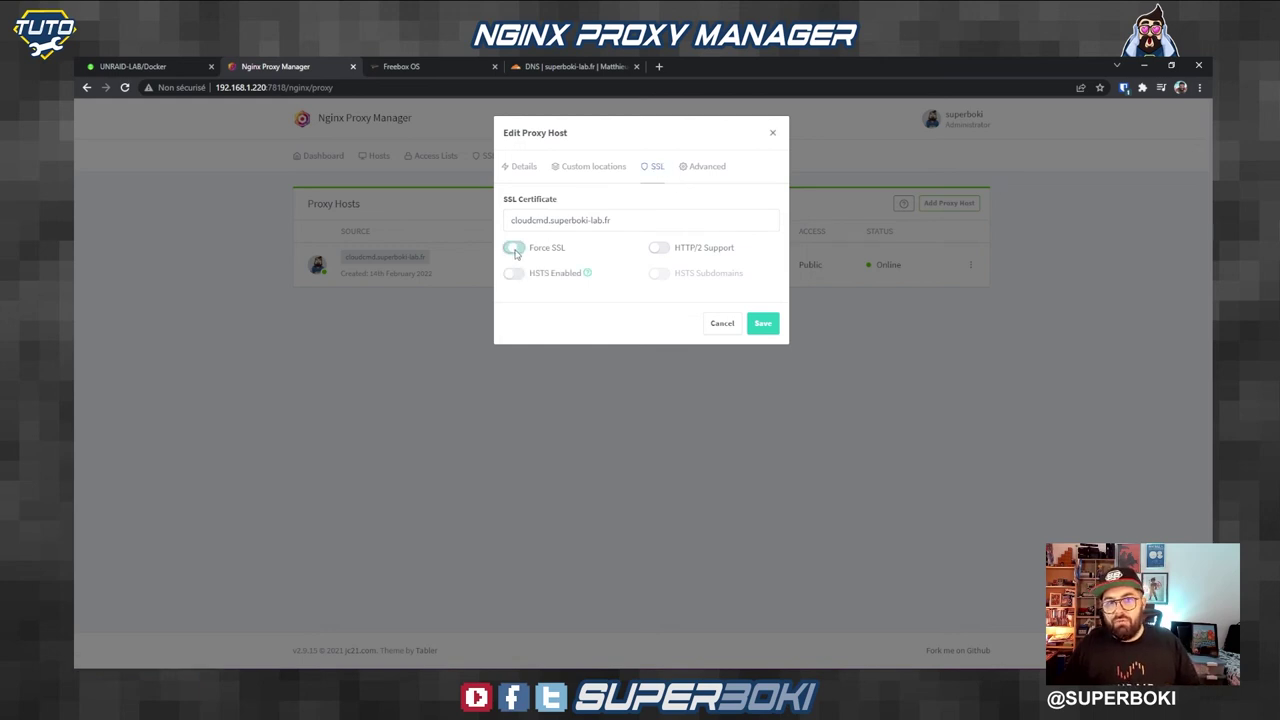
{"action": "left_click", "coordinate": [660, 248]}
{"action": "left_click", "coordinate": [513, 273]}
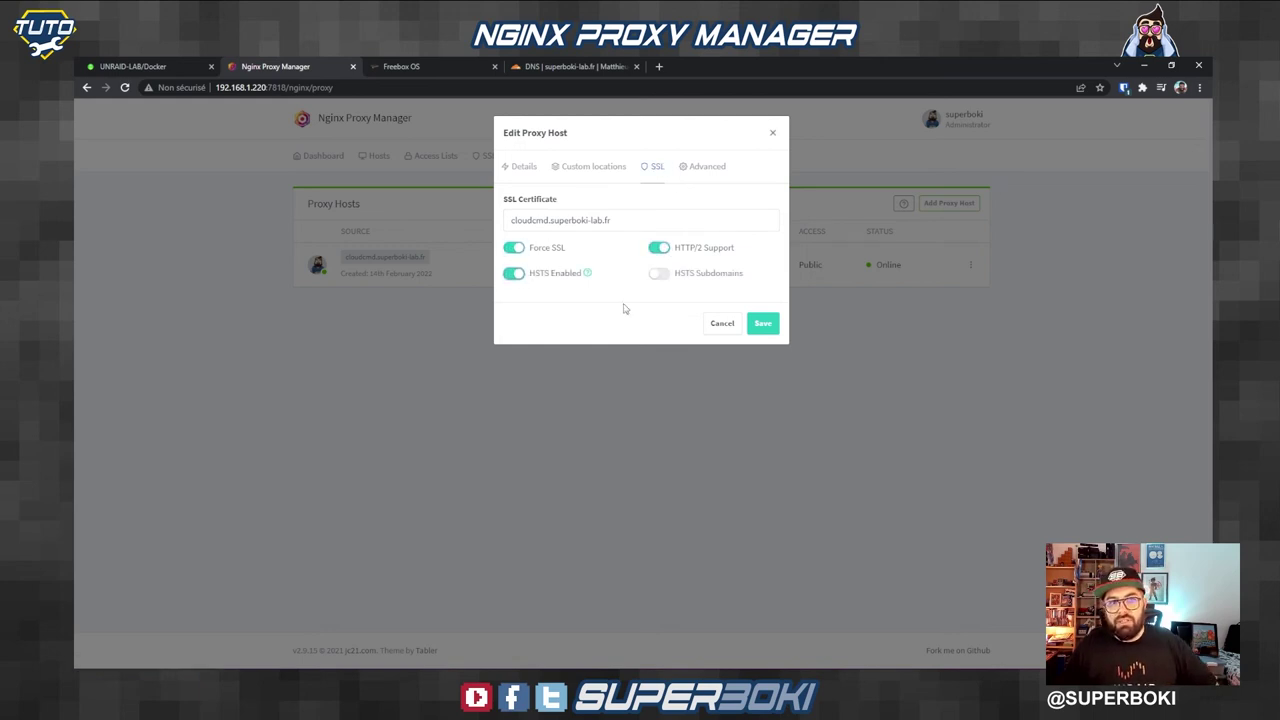
{"action": "left_click", "coordinate": [762, 325]}
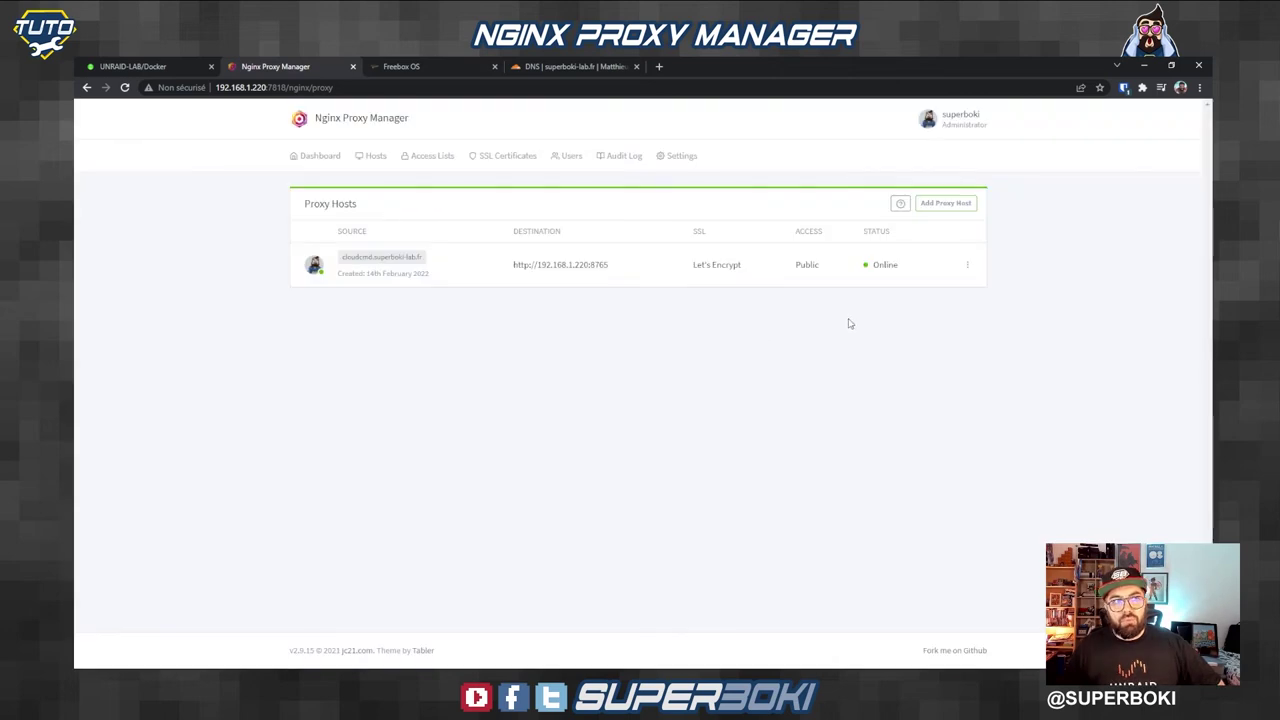
Step: Open cloudcmd.superboki-lab.fr in a new tab and verify its certificate is valid
{"action": "left_click", "coordinate": [396, 266]}
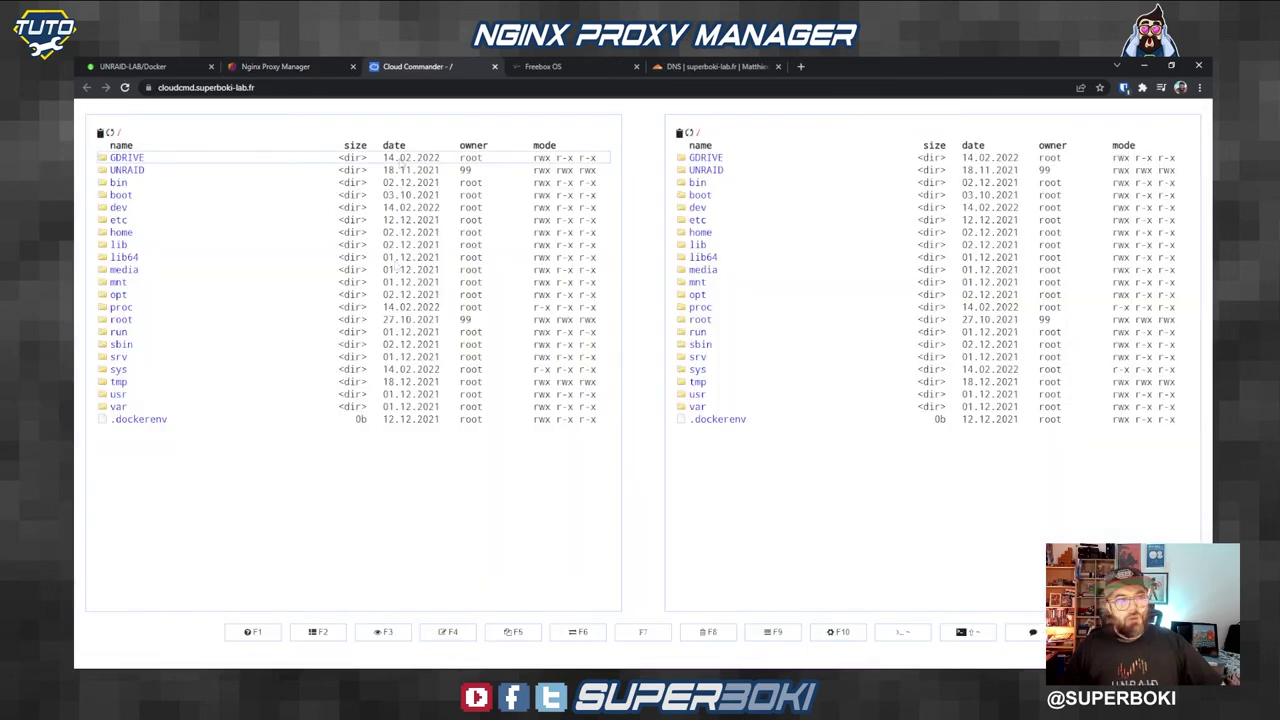
{"action": "left_click", "coordinate": [148, 88]}
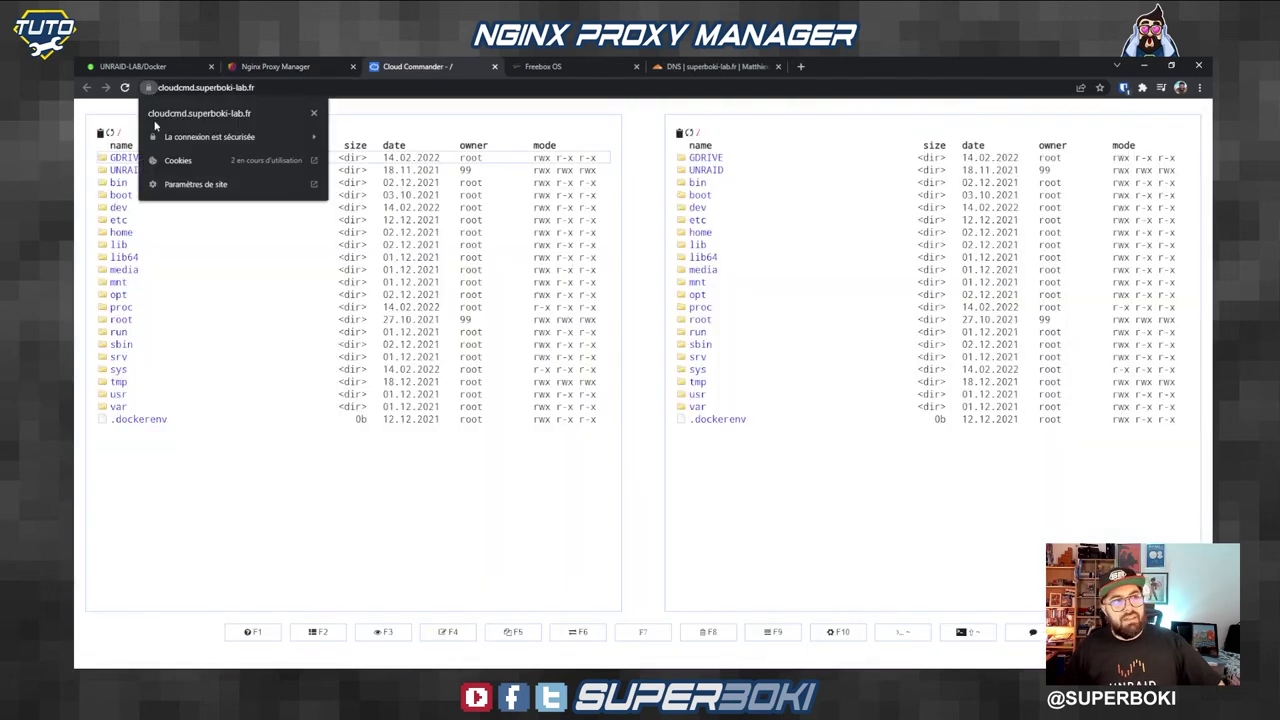
{"action": "left_click", "coordinate": [210, 137]}
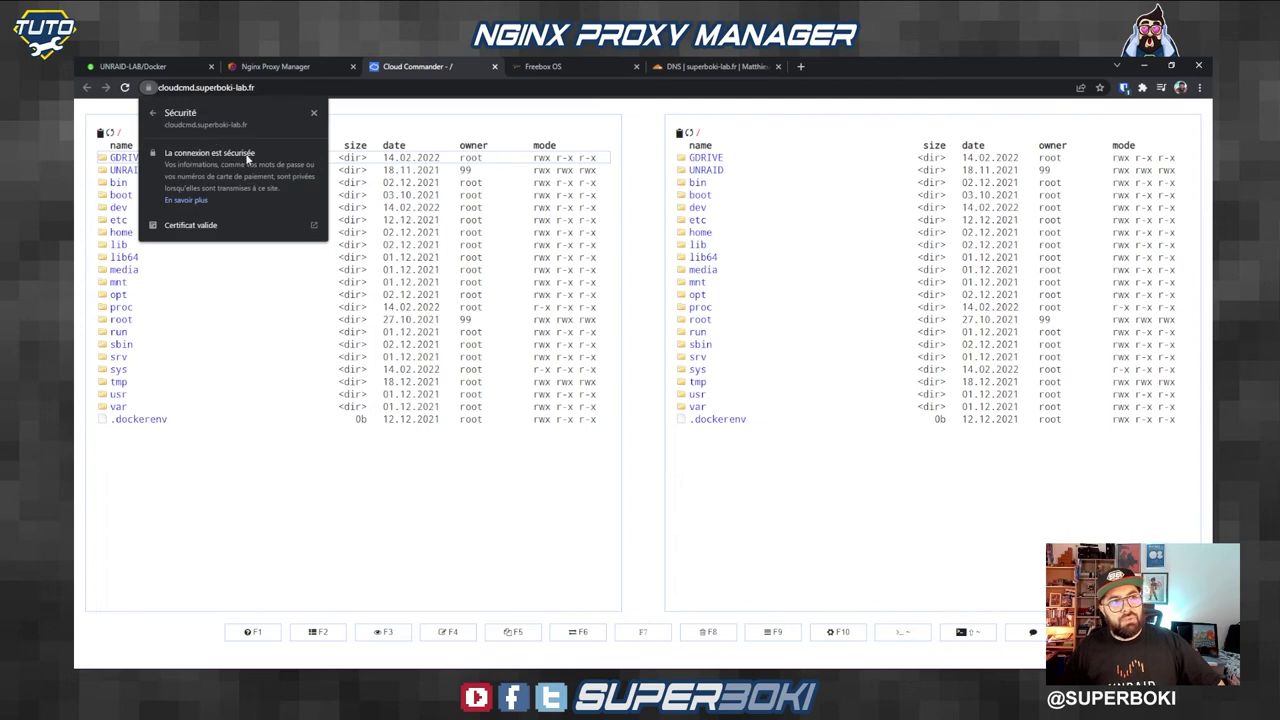
{"action": "left_click", "coordinate": [210, 226]}
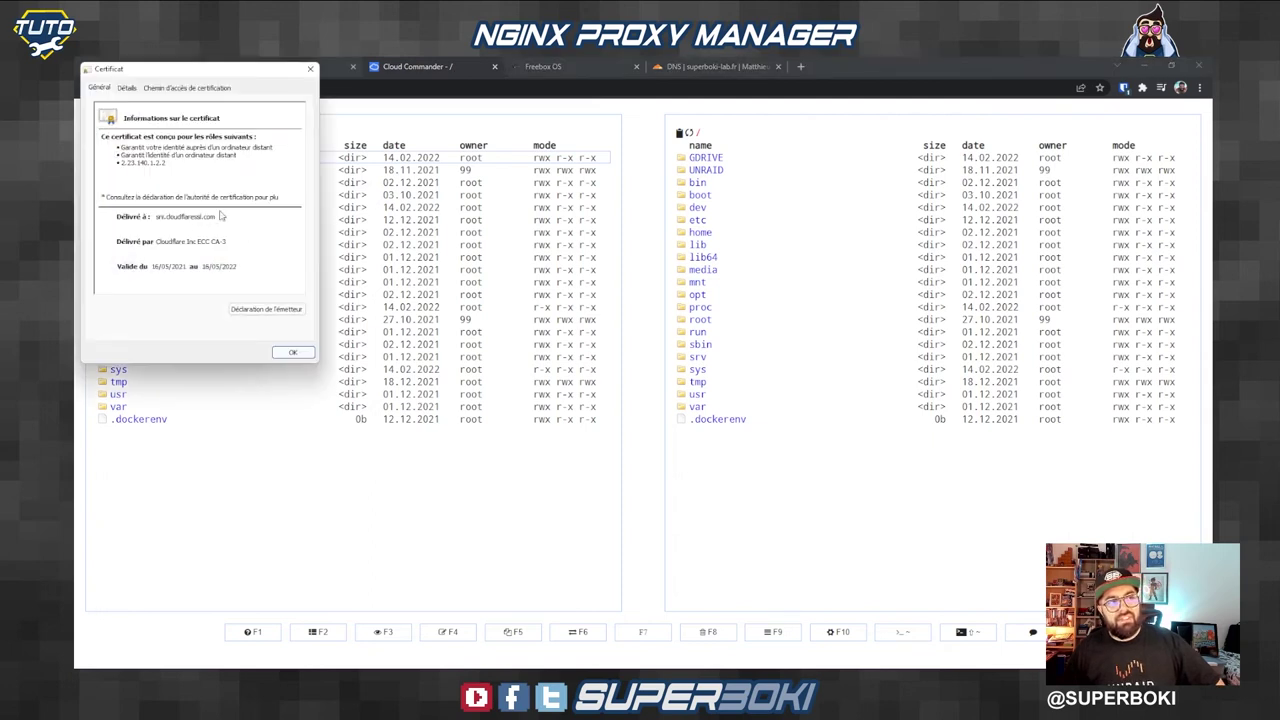
{"action": "left_click", "coordinate": [310, 72]}
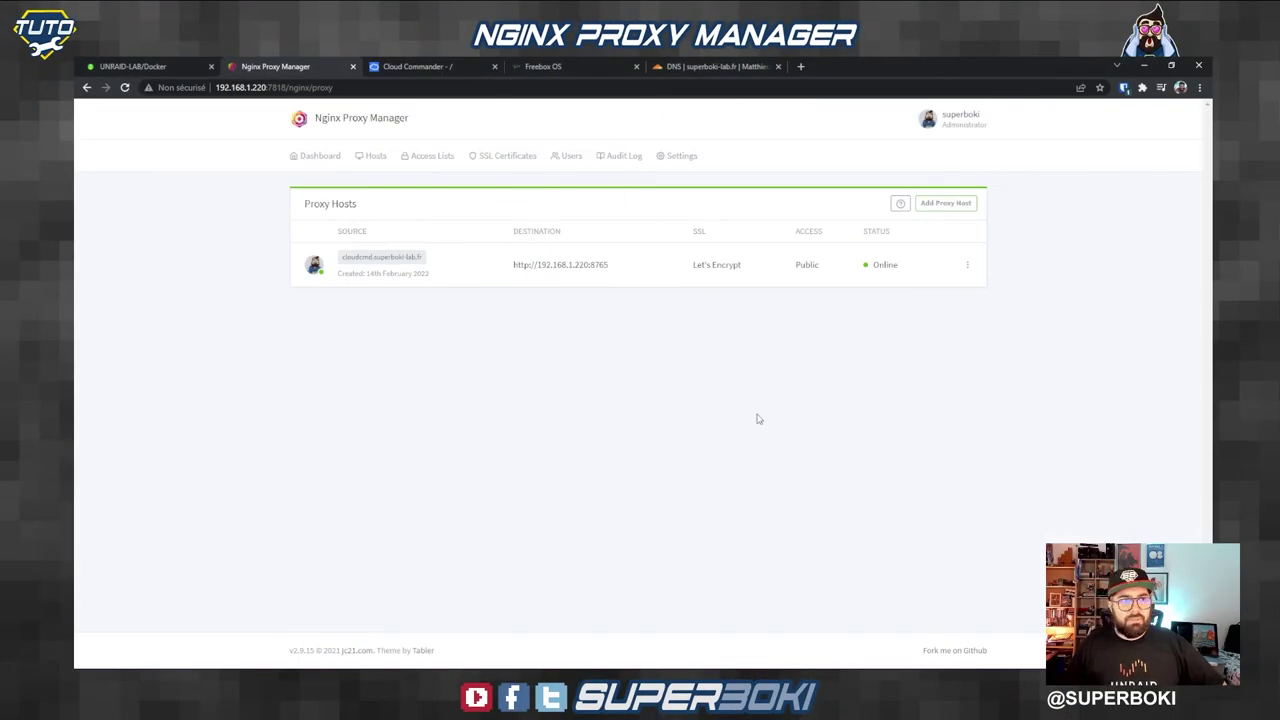
Step: Start a new access list named superboki_test
{"action": "left_click", "coordinate": [427, 162]}
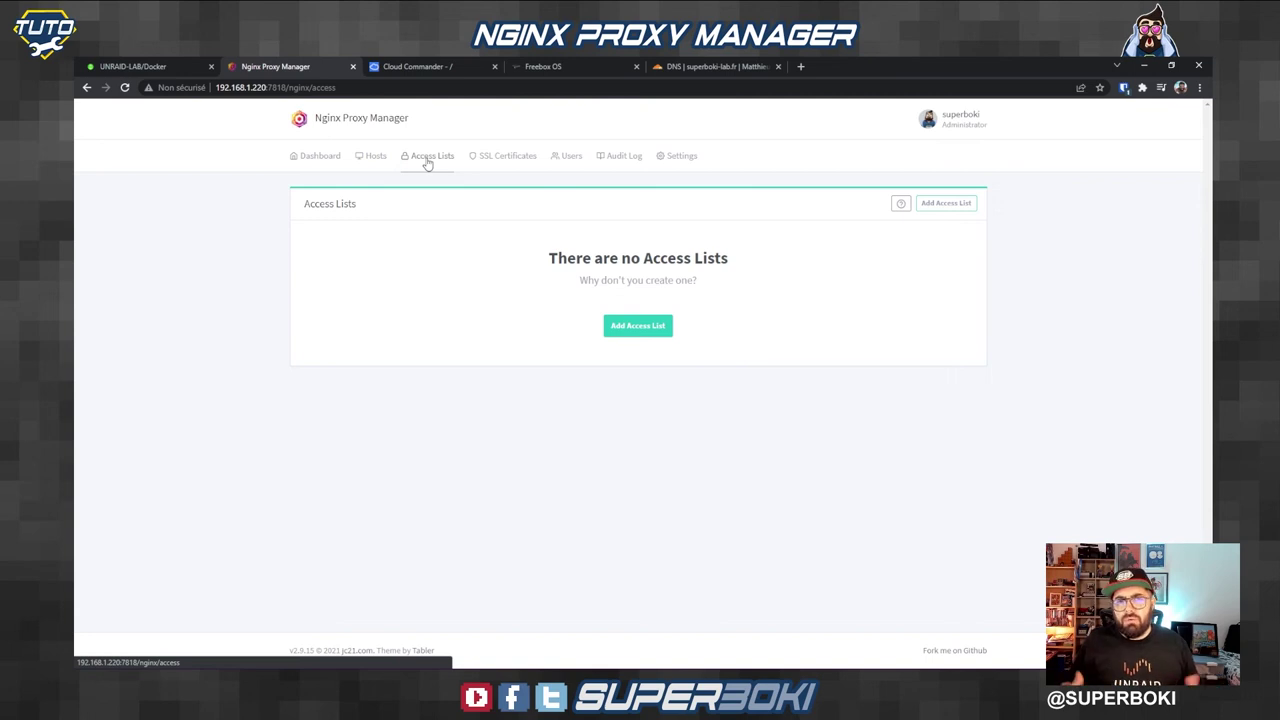
{"action": "left_click", "coordinate": [636, 326]}
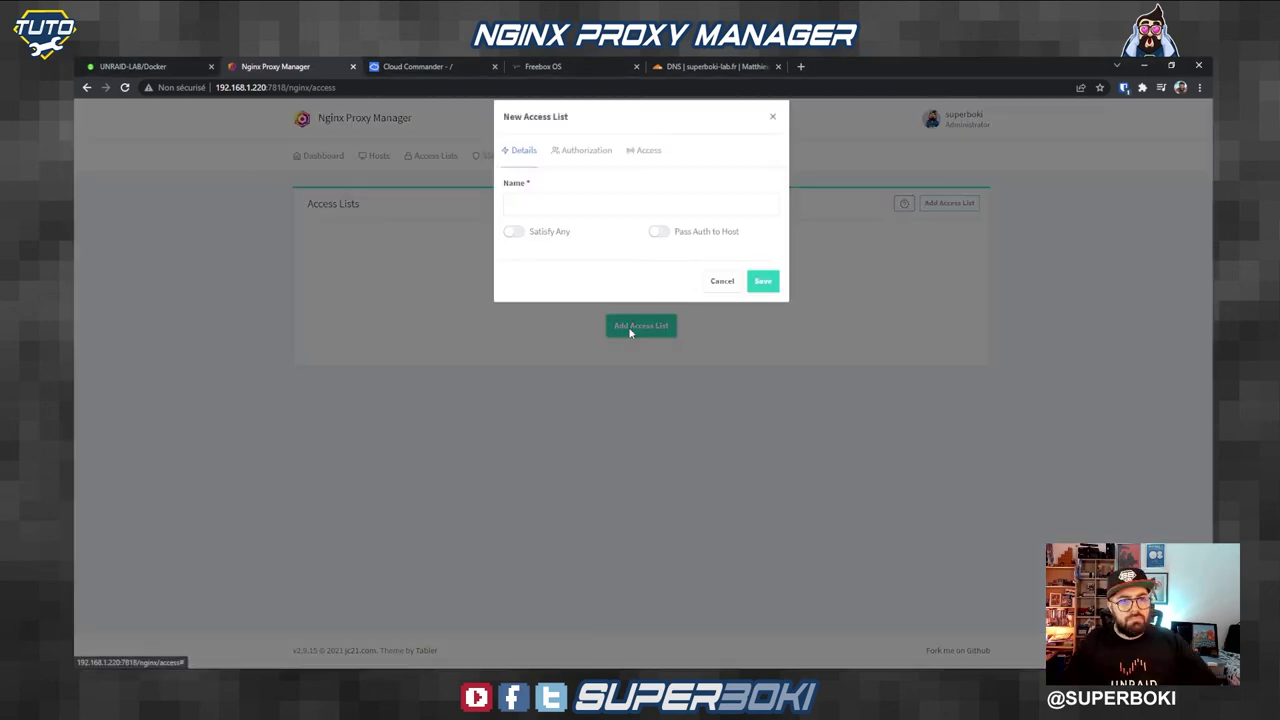
{"action": "left_click", "coordinate": [564, 220]}
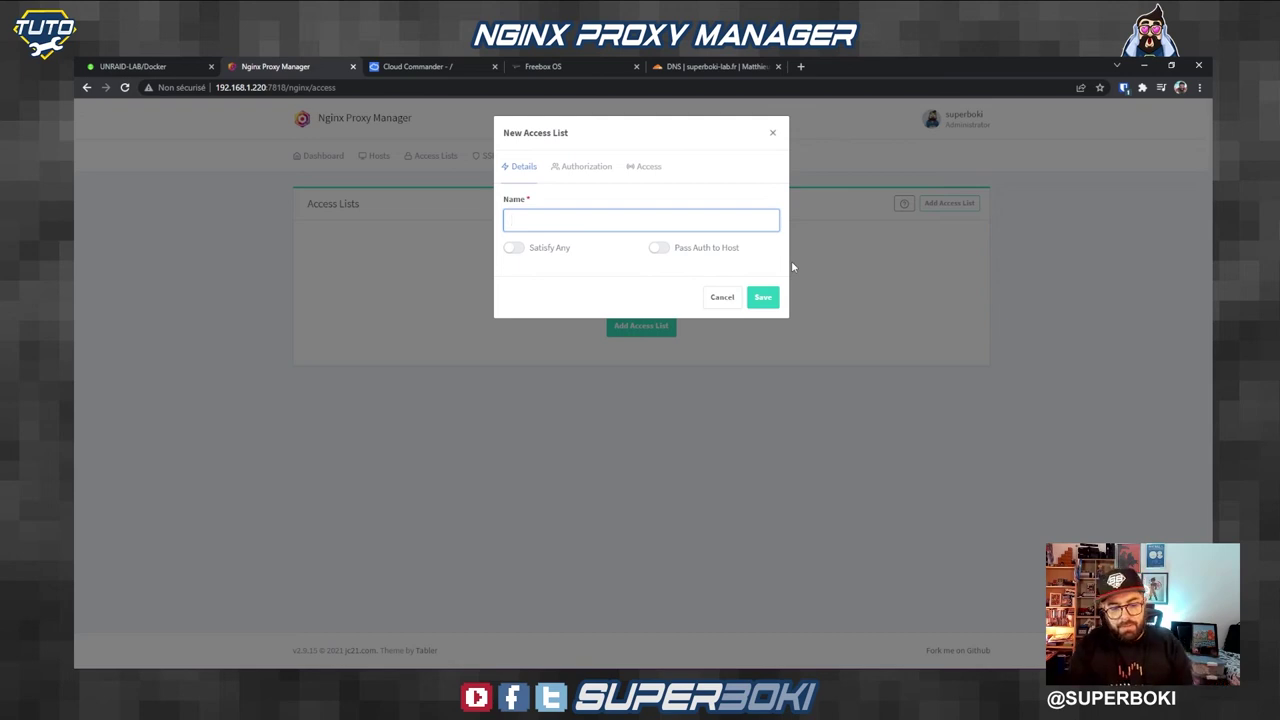
{"action": "type", "text": "superboki_"}
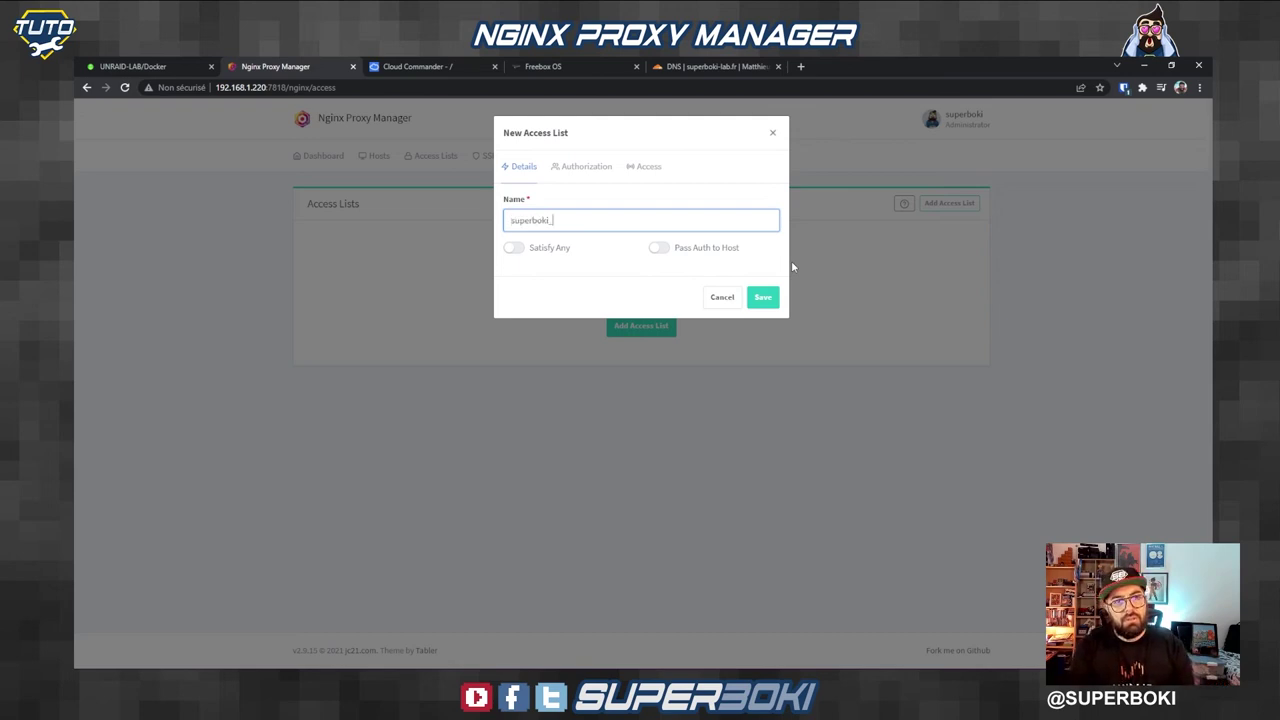
{"action": "type", "text": "test"}
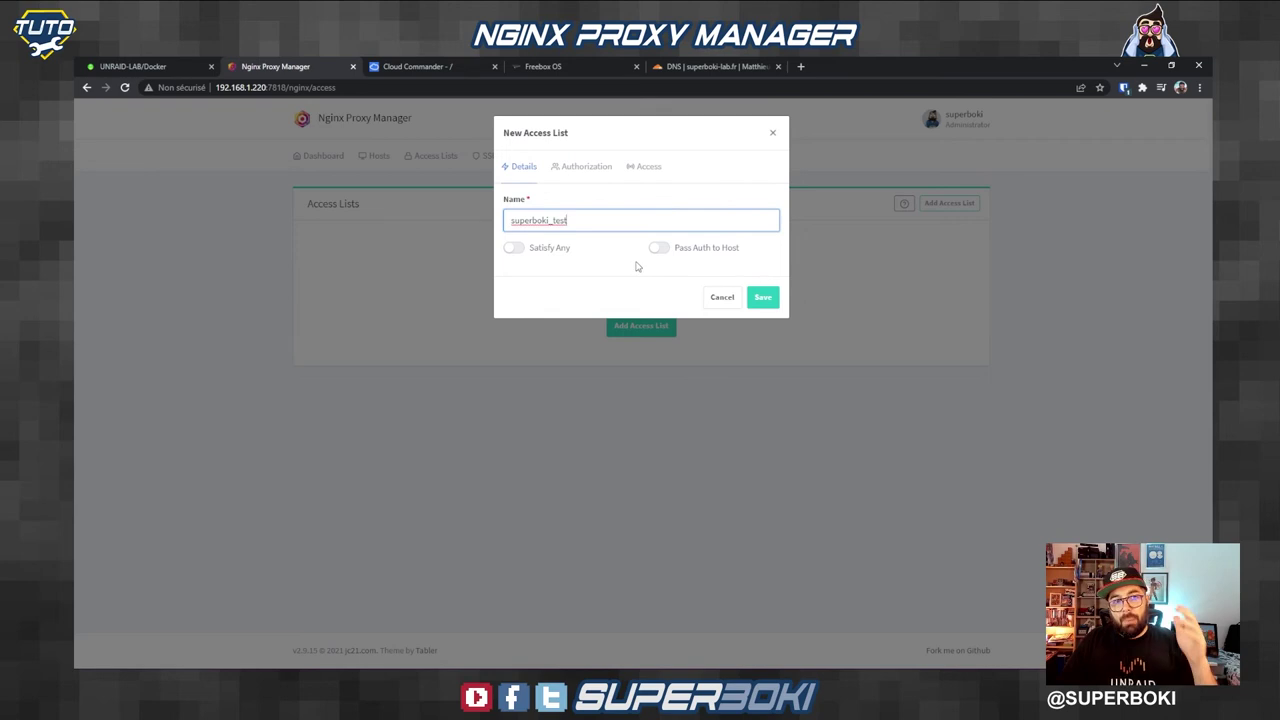
Step: Turn on Satisfy Any, dismiss the missing-rule warning, and begin entering a username in Authorization
{"action": "left_click", "coordinate": [514, 249]}
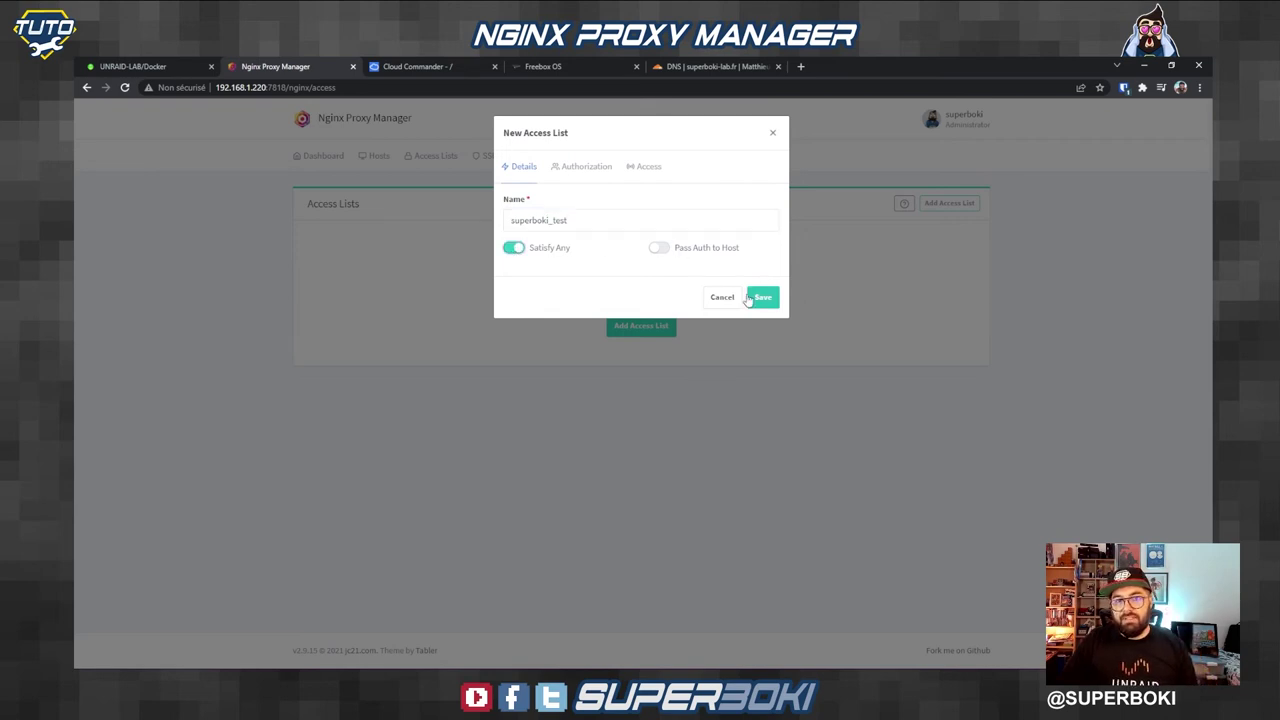
{"action": "left_click", "coordinate": [755, 299]}
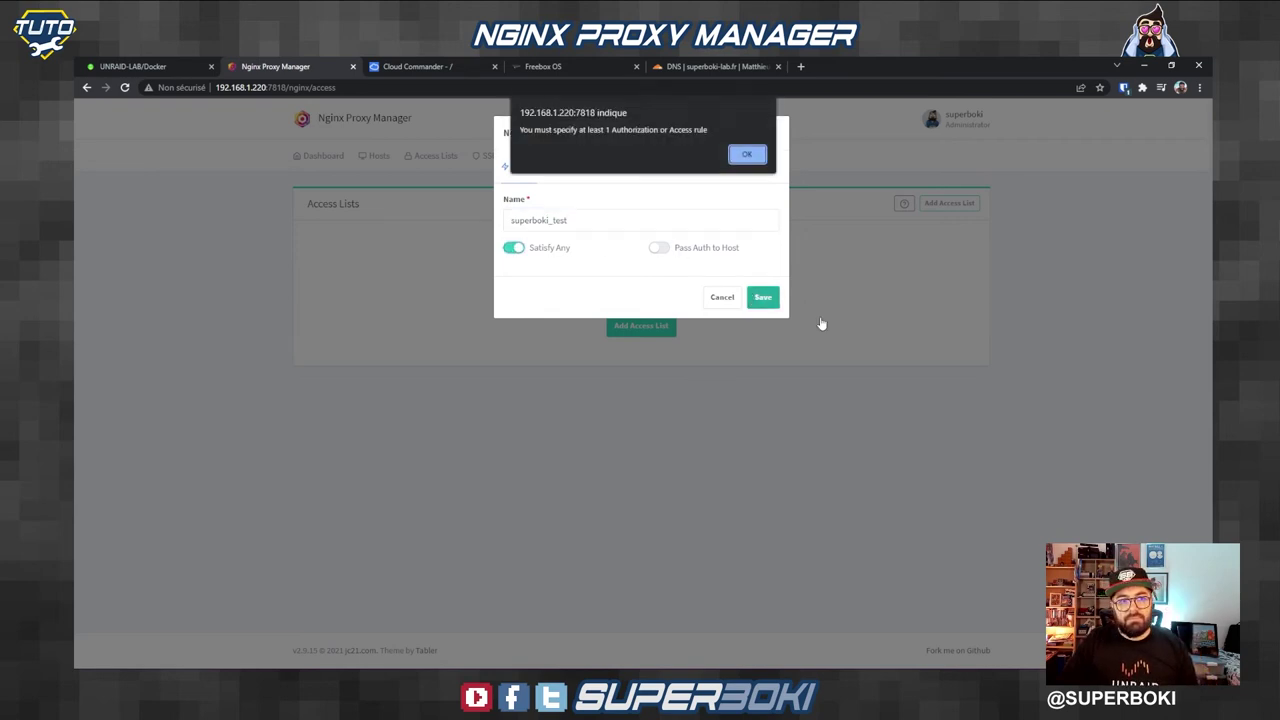
{"action": "left_click", "coordinate": [751, 158]}
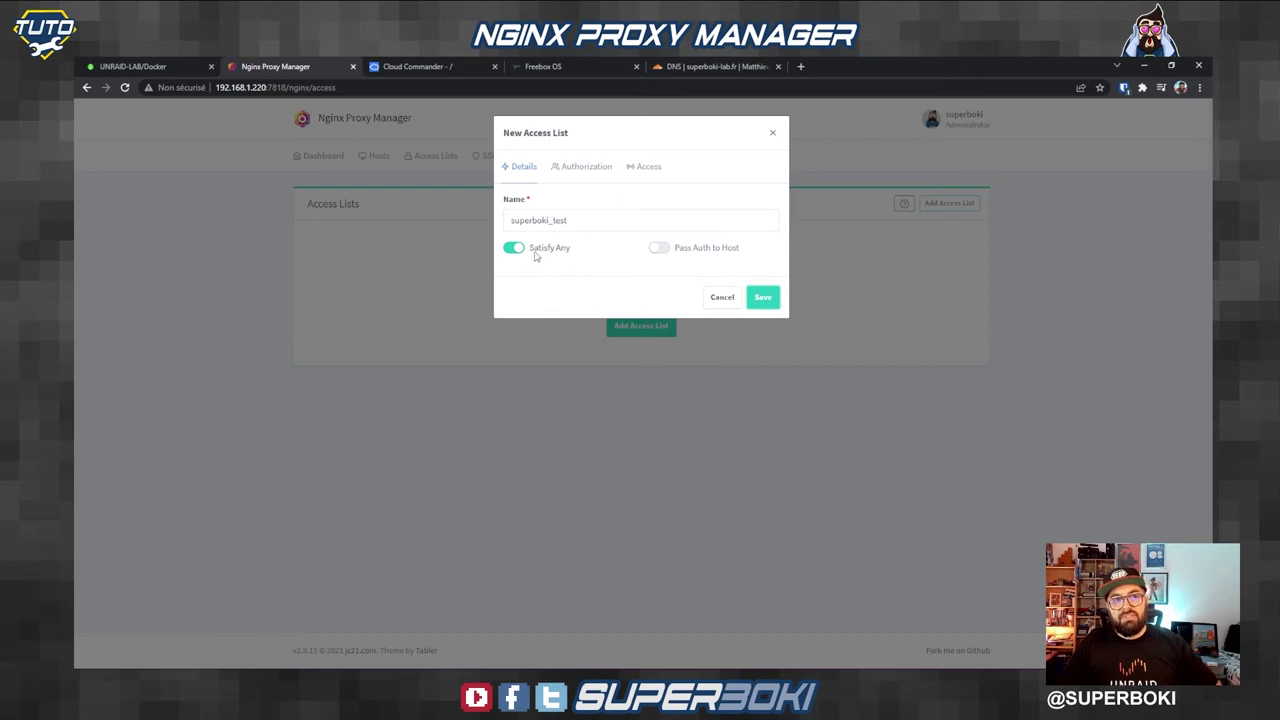
{"action": "left_click", "coordinate": [575, 172]}
{"action": "left_click", "coordinate": [591, 251]}
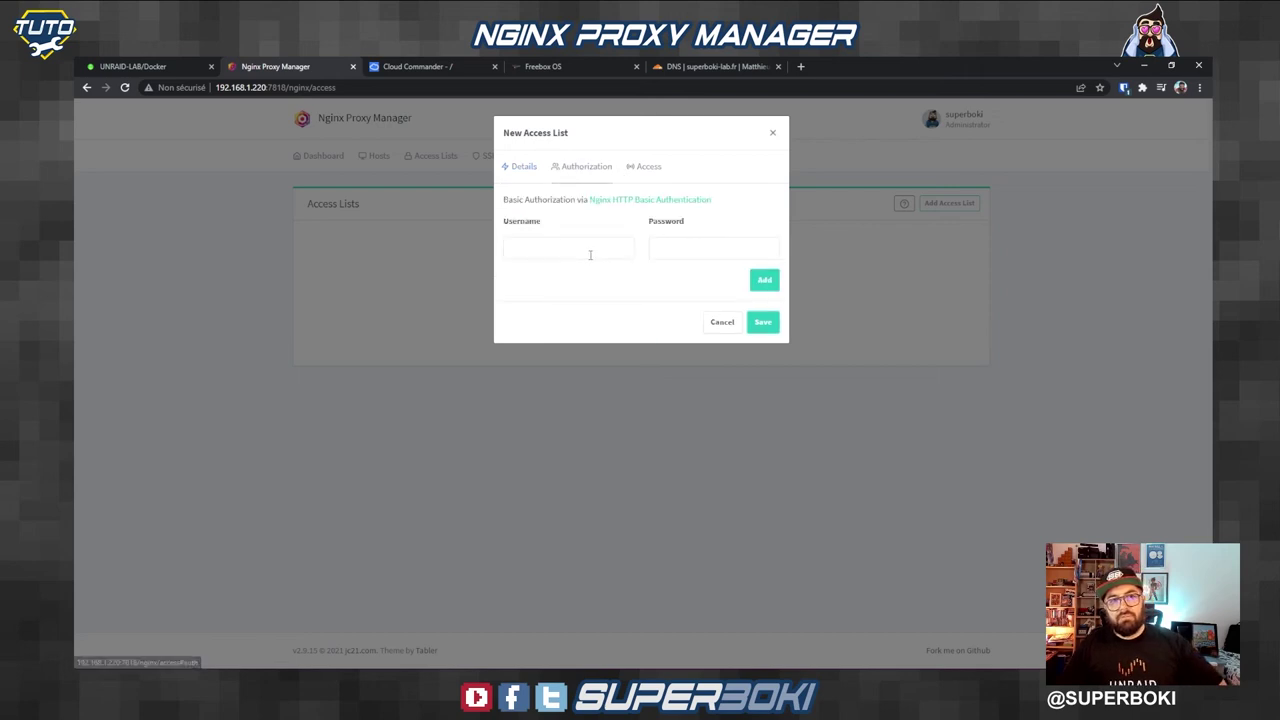
Step: Enter the first user's username and password
{"action": "type", "text": "superboki"}
{"action": "key", "text": "BackSpace"}
{"action": "key", "text": "BackSpace"}
{"action": "key", "text": "BackSpace"}
{"action": "key", "text": "BackSpace"}
{"action": "type", "text": "boki"}
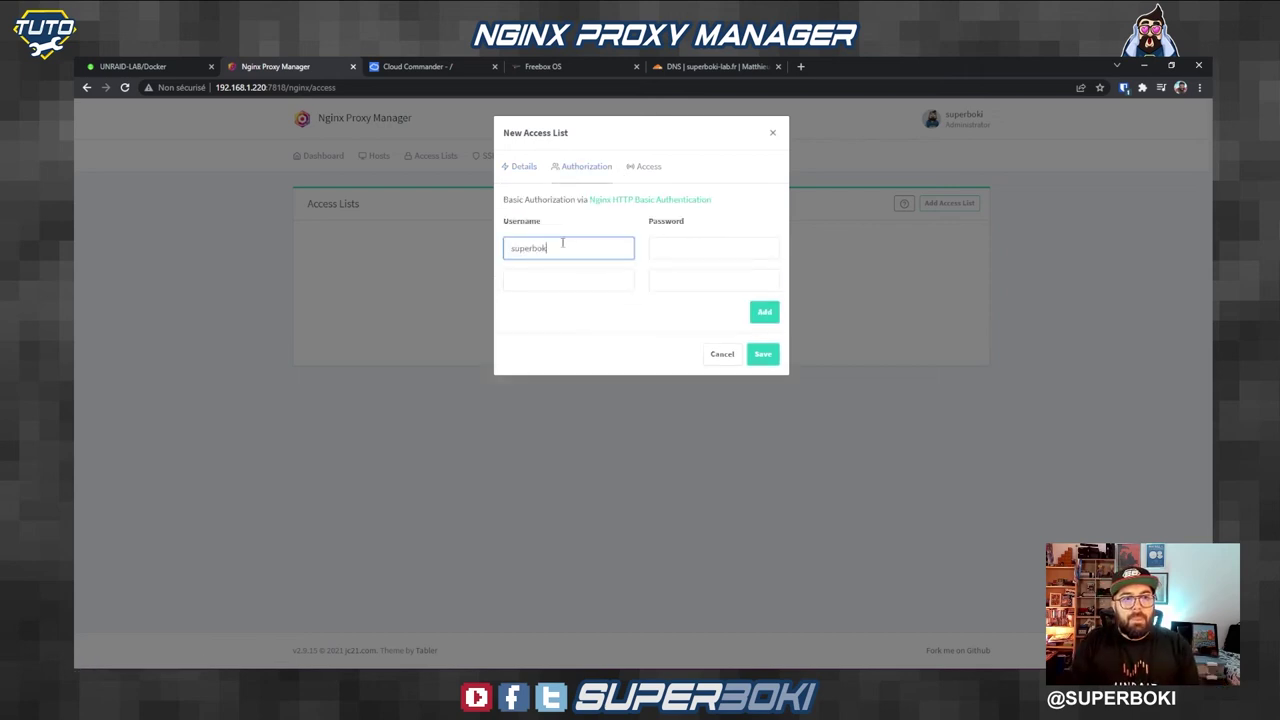
{"action": "key", "text": "Tab"}
{"action": "type", "text": "•••••••"}
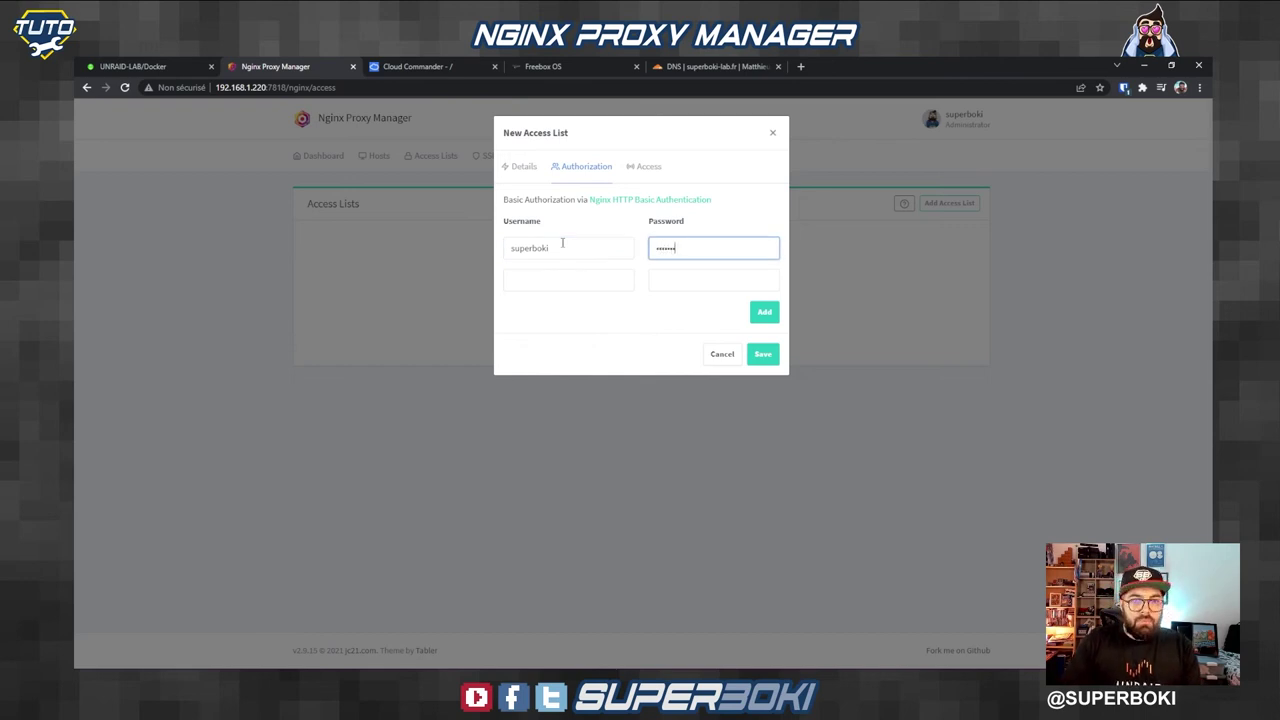
Step: Add a second user, review the IP access rules, and save the access list
{"action": "left_click", "coordinate": [590, 281]}
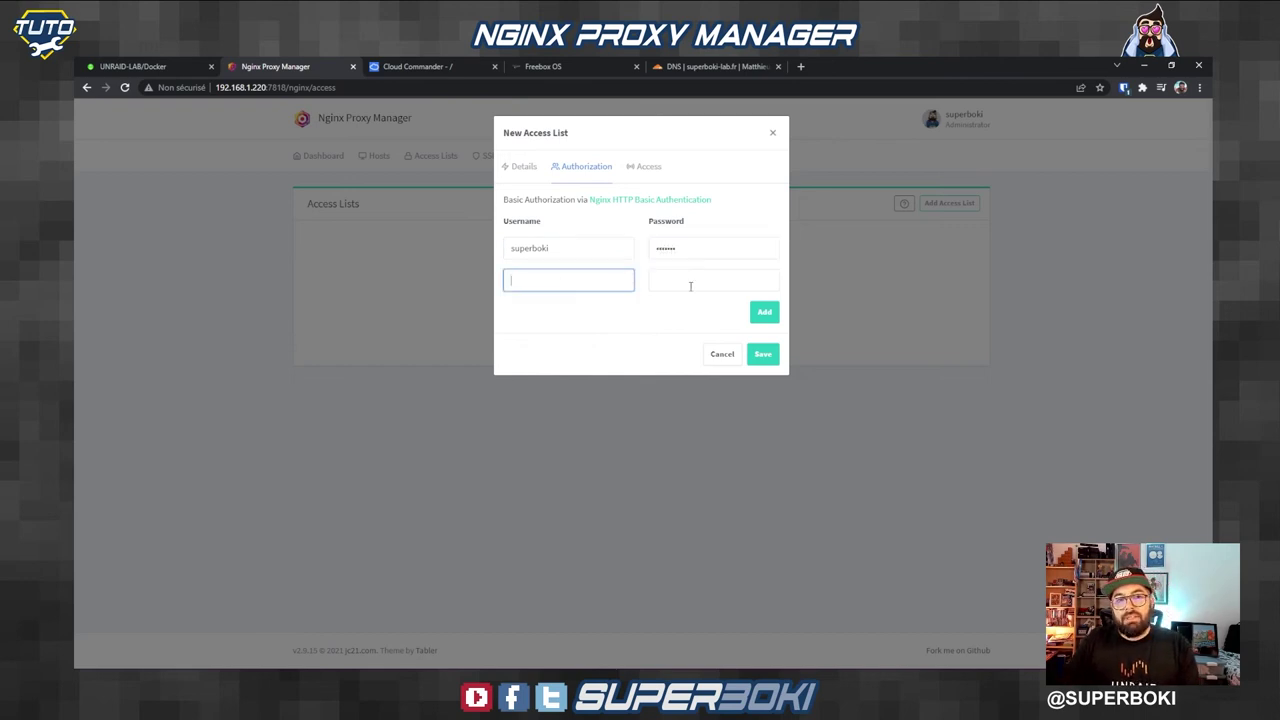
{"action": "key", "text": "Tab"}
{"action": "left_click", "coordinate": [598, 283]}
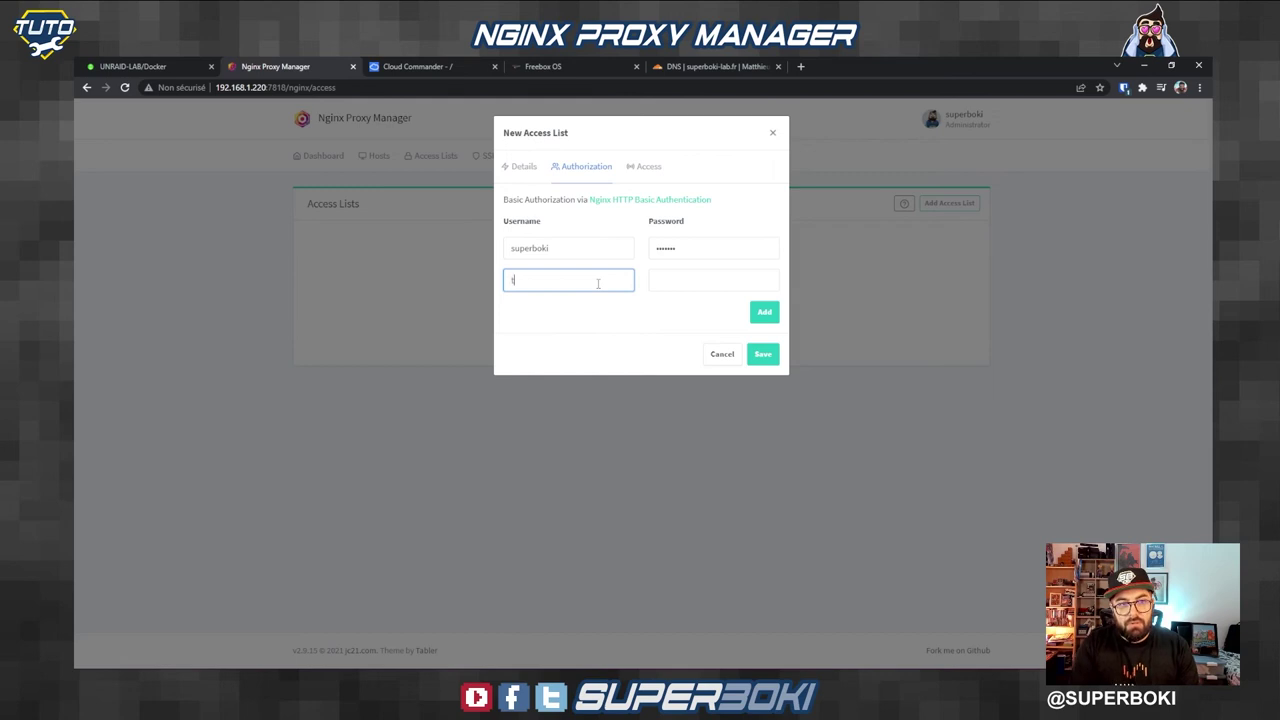
{"action": "type", "text": "oto"}
{"action": "key", "text": "Tab"}
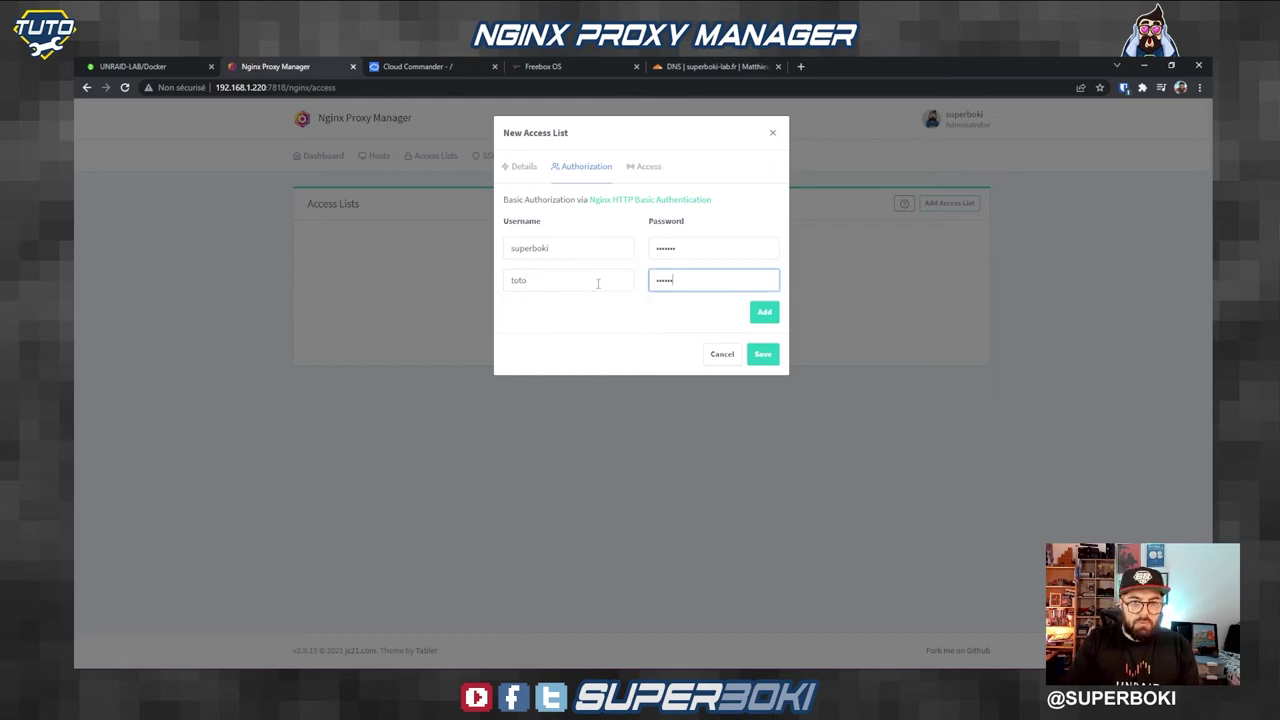
{"action": "left_click", "coordinate": [650, 168]}
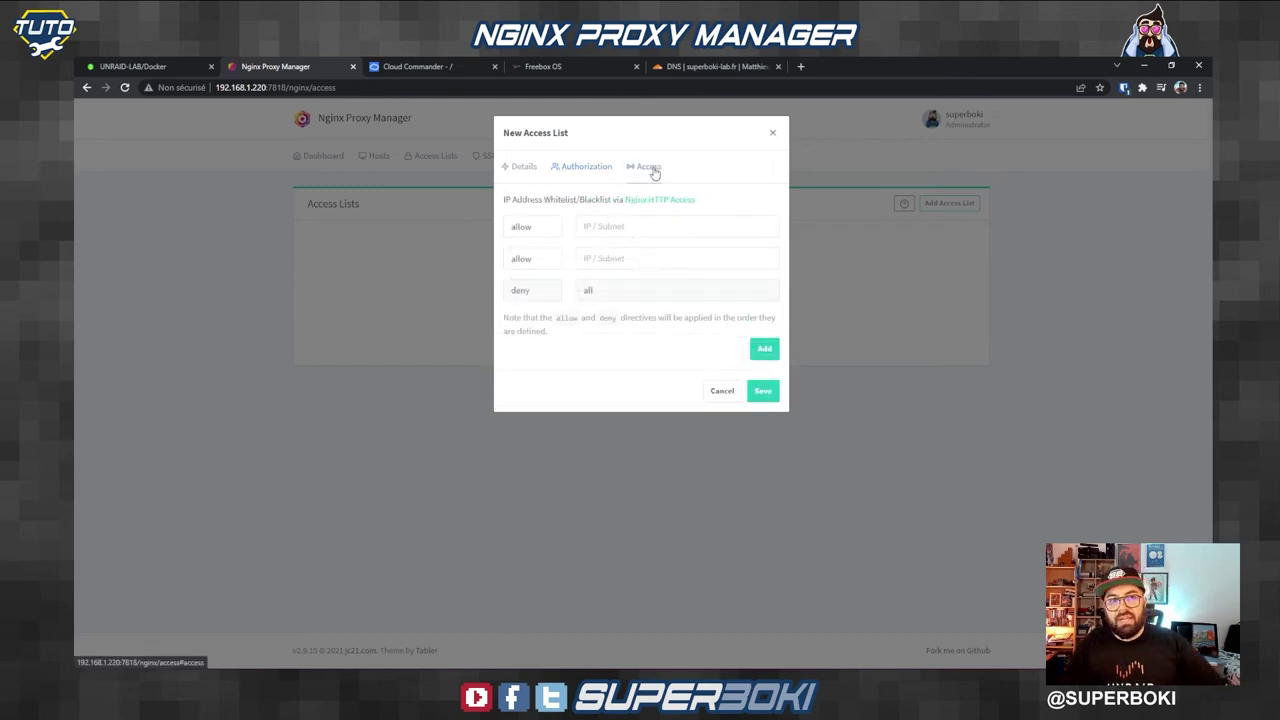
{"action": "left_click", "coordinate": [641, 228]}
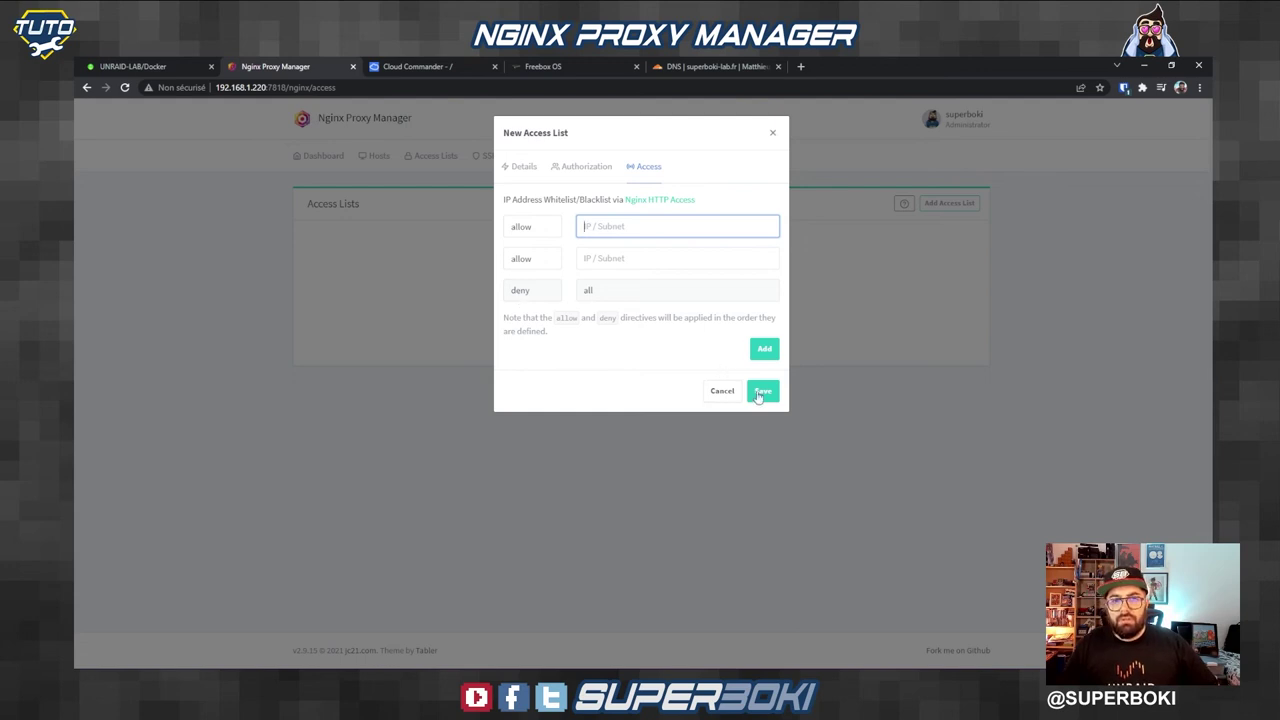
{"action": "left_click", "coordinate": [755, 393]}
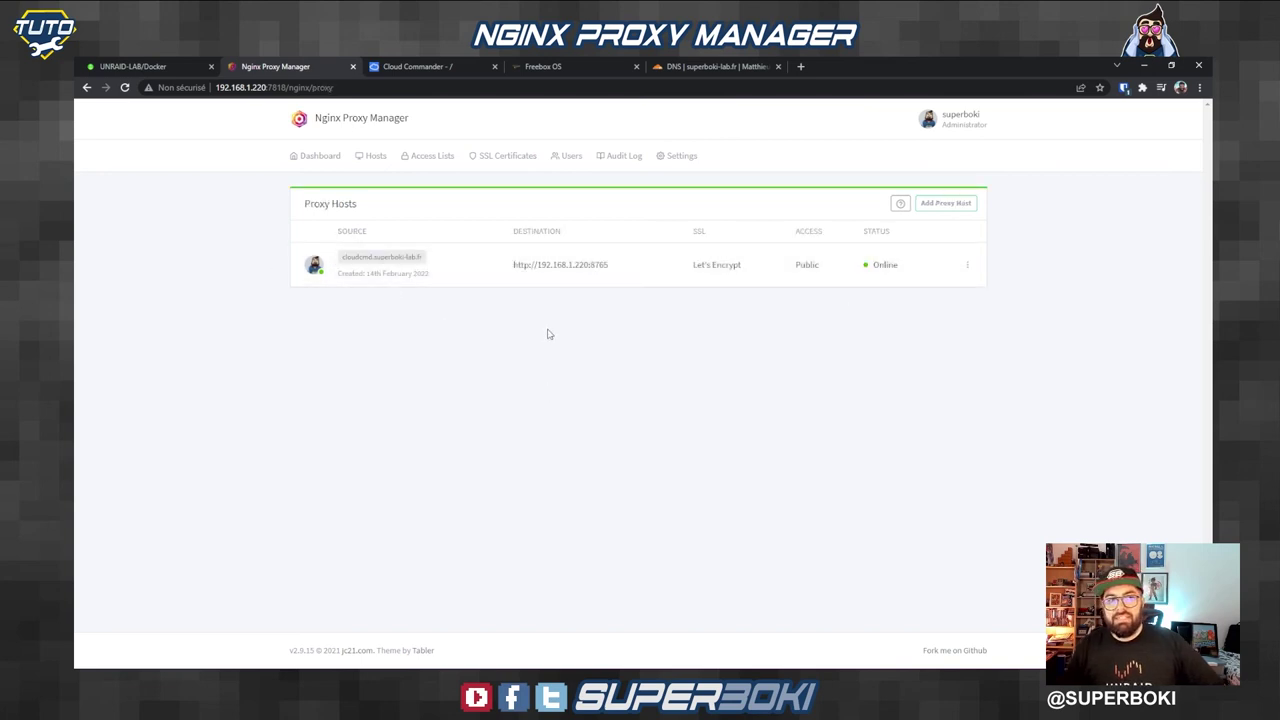
Step: Switch the cloudcmd.superboki-lab.fr proxy host to the superboki_test access list, then return to Cloud Commander
{"action": "left_click", "coordinate": [967, 266]}
{"action": "left_click", "coordinate": [910, 310]}
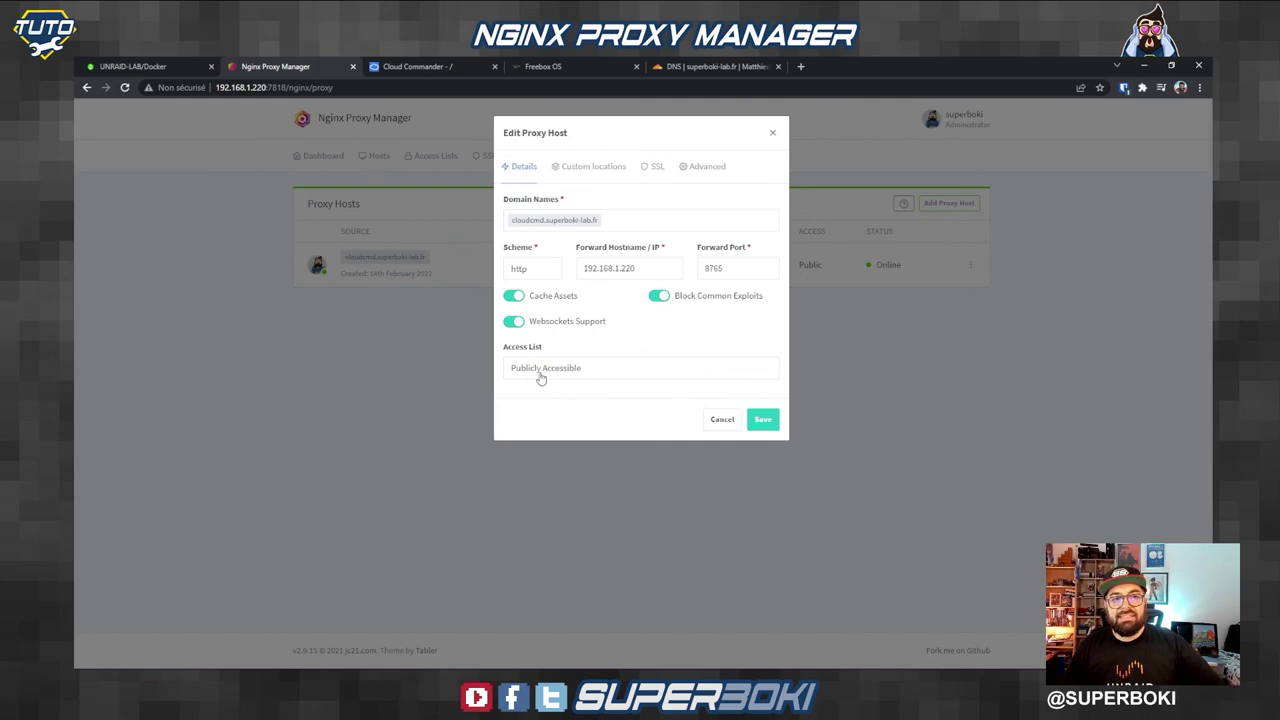
{"action": "left_click", "coordinate": [542, 369]}
{"action": "left_click", "coordinate": [542, 416]}
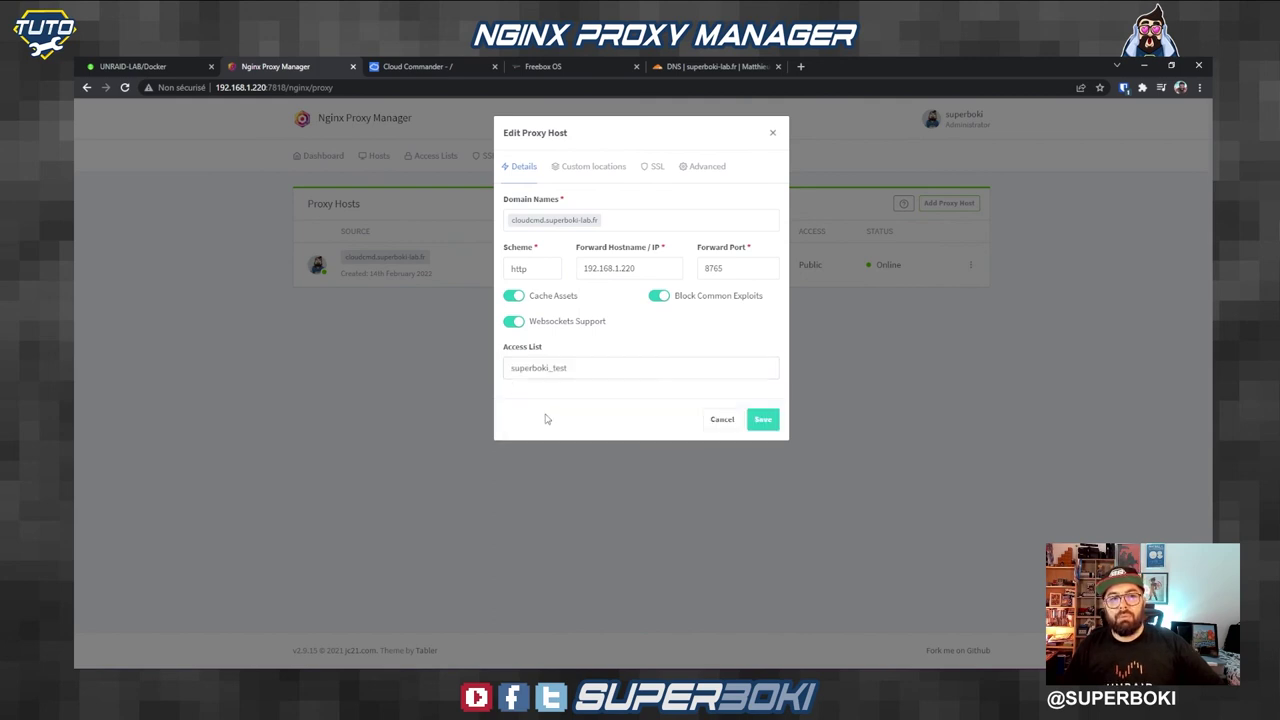
{"action": "left_click", "coordinate": [764, 419]}
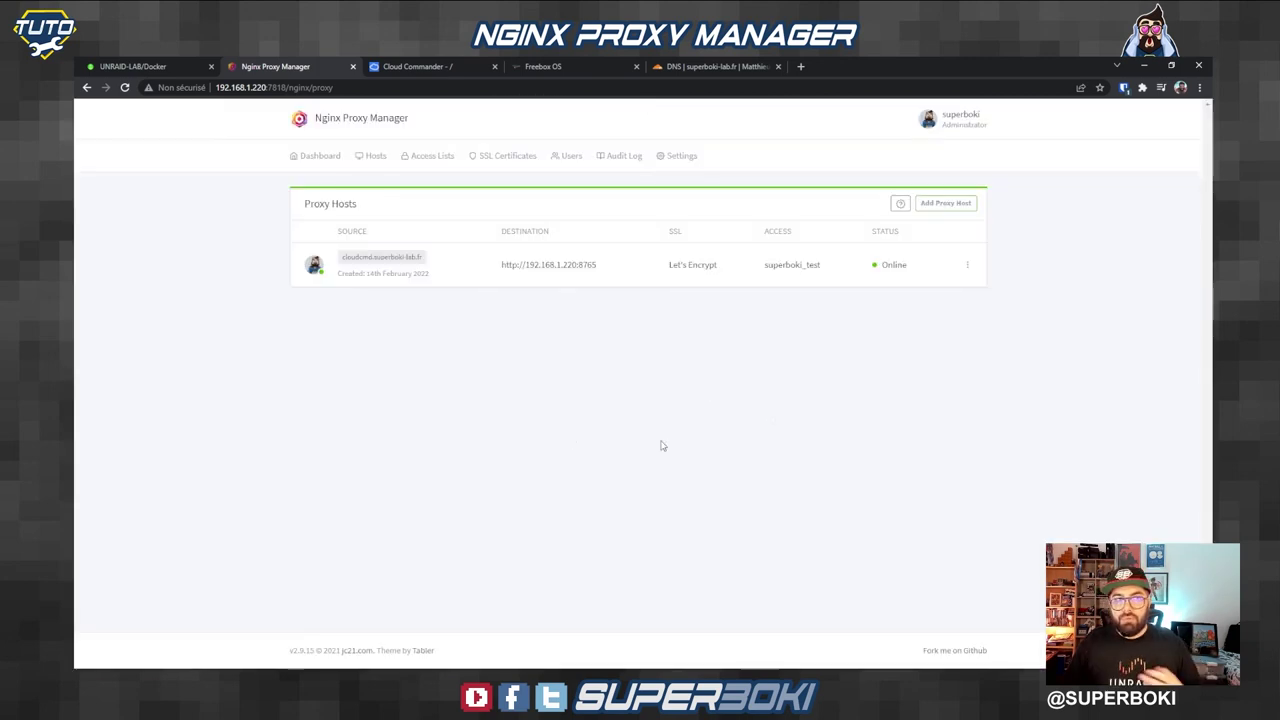
{"action": "left_click", "coordinate": [410, 66]}
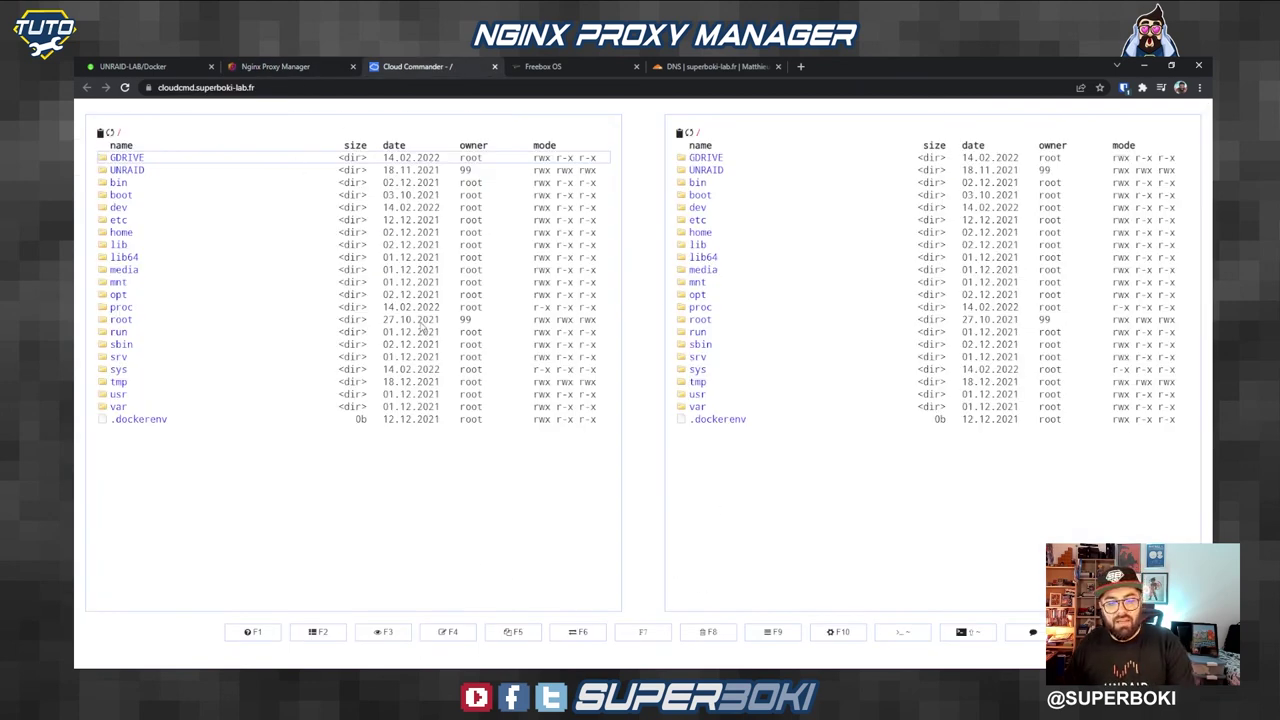
Step: Reload Cloud Commander to get the login prompt and submit a first, mistyped username
{"action": "key", "text": "F5"}
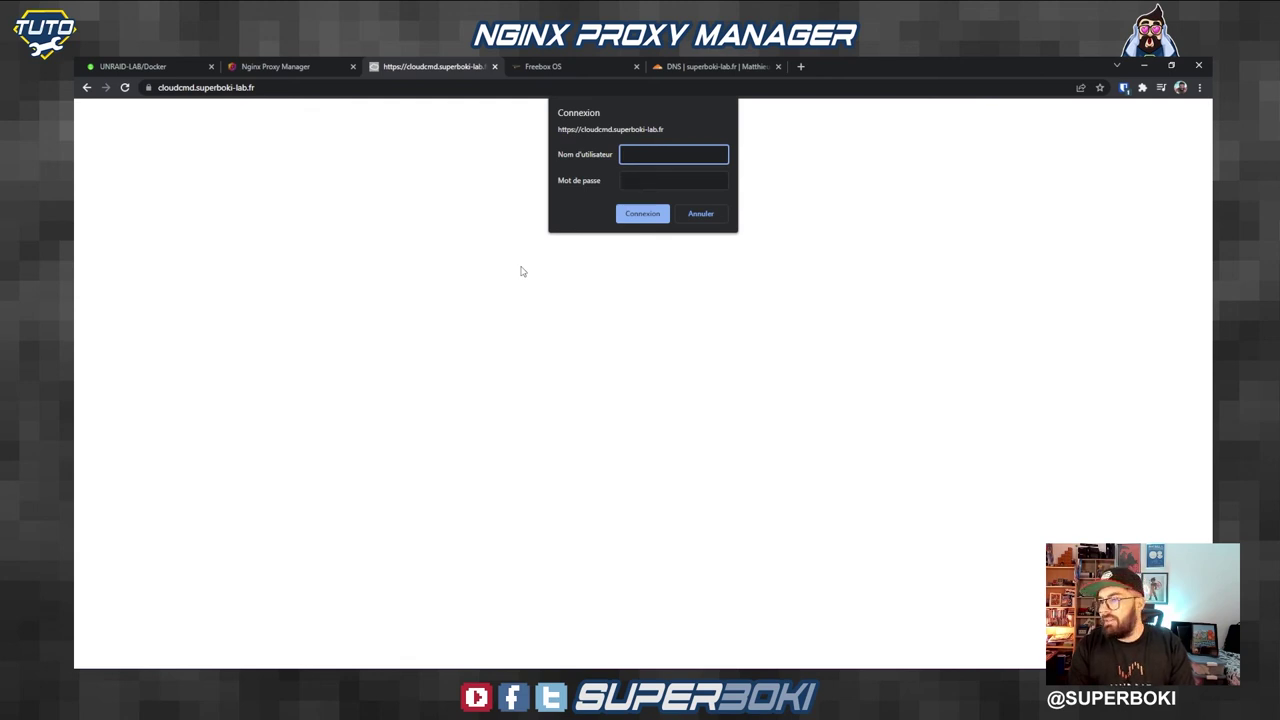
{"action": "type", "text": "superbokiii"}
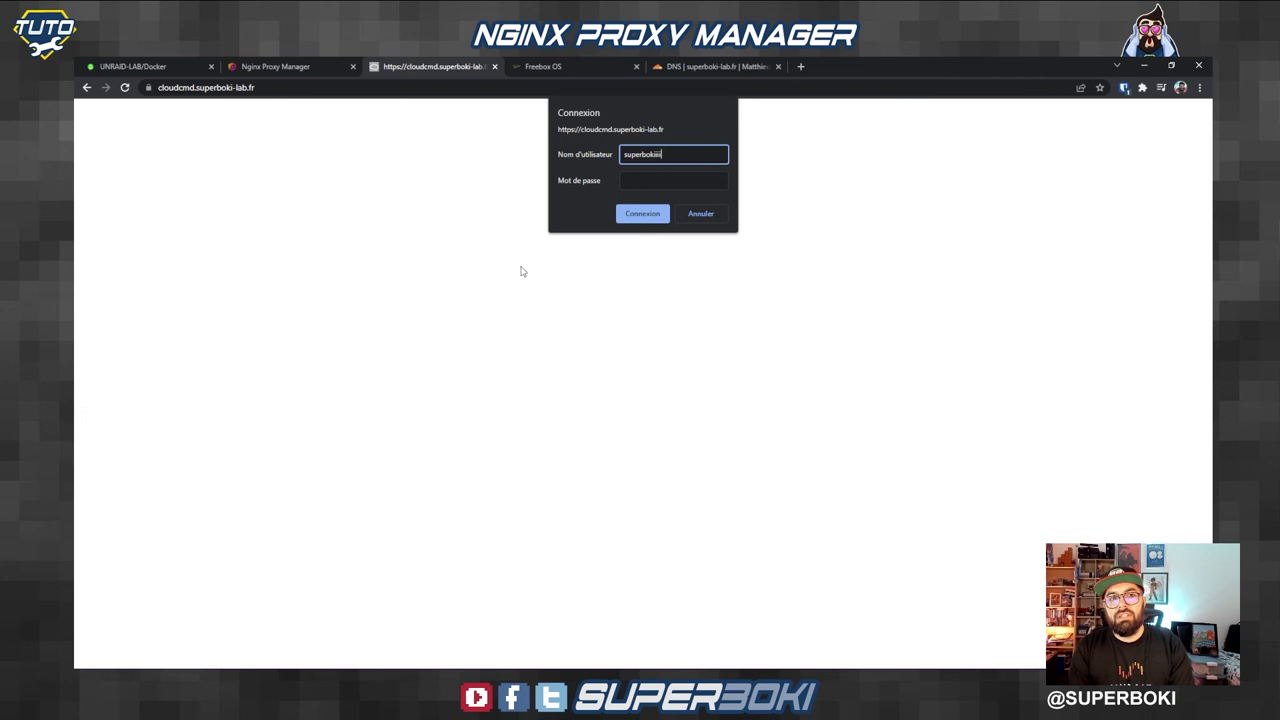
{"action": "key", "text": "Tab"}
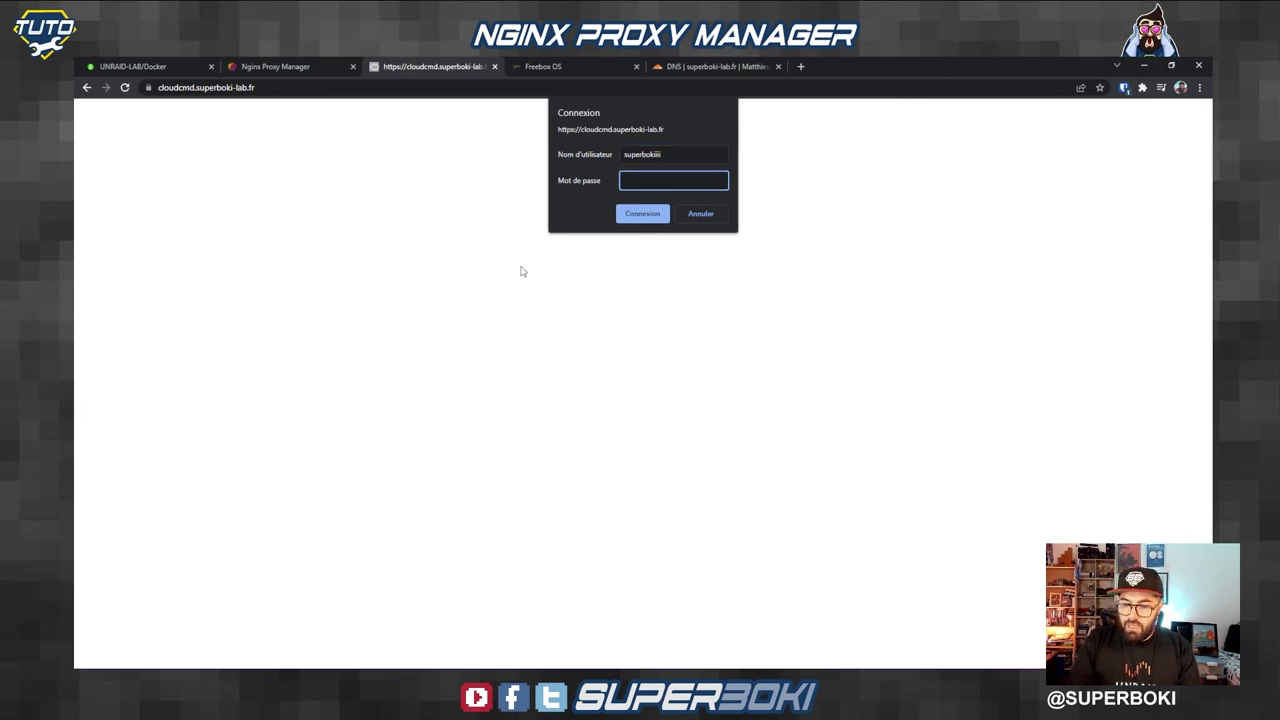
{"action": "key", "text": "Return"}
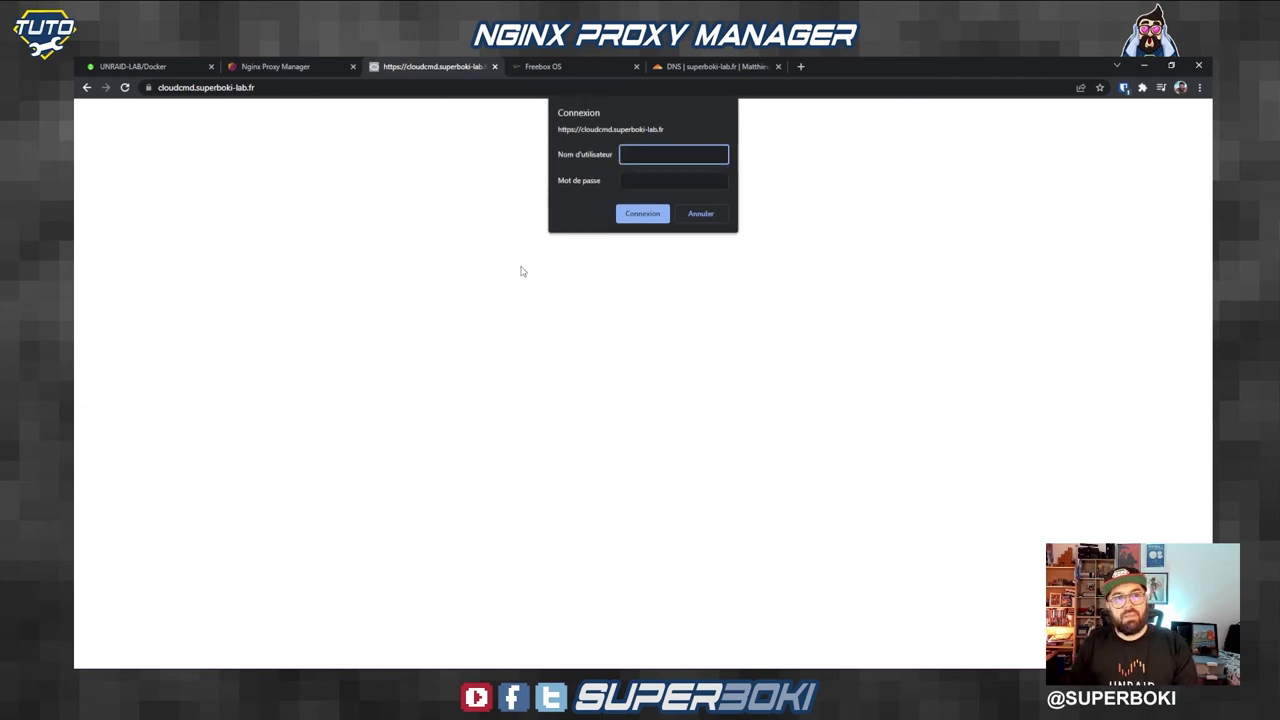
Step: Sign in with the access-list username and password, then go back to Nginx Proxy Manager
{"action": "type", "text": "superboki"}
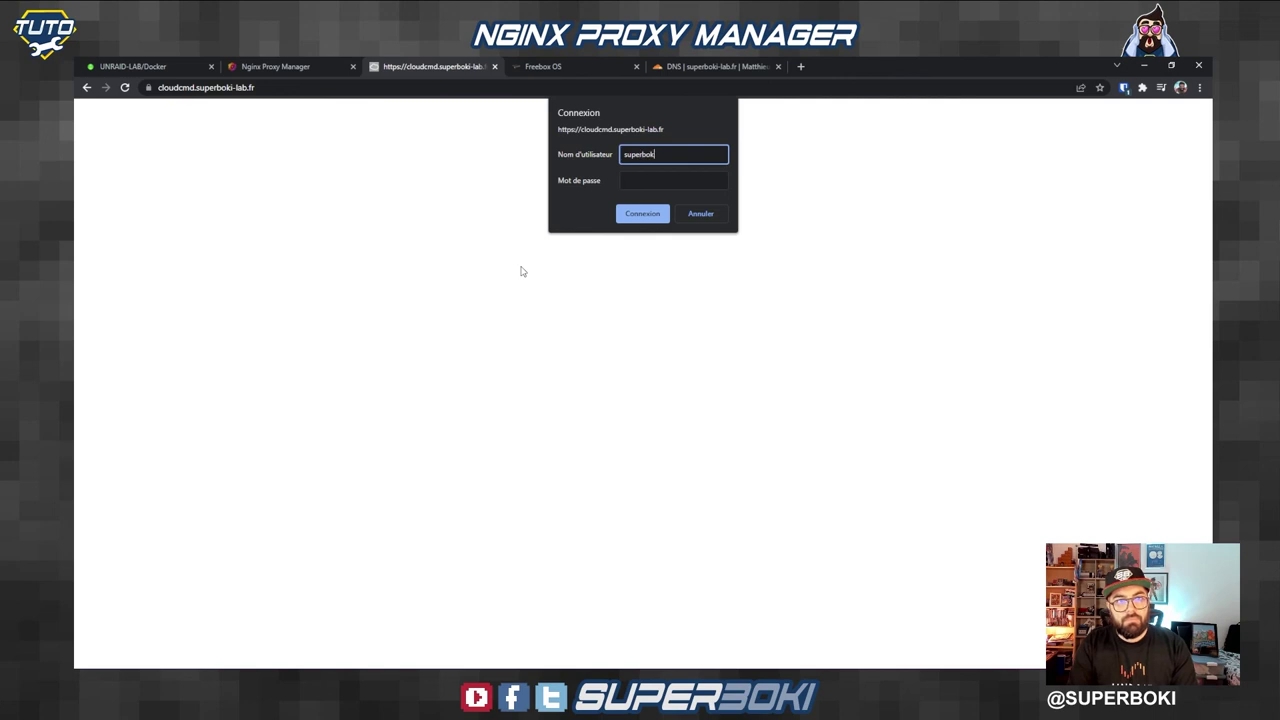
{"action": "key", "text": "Tab"}
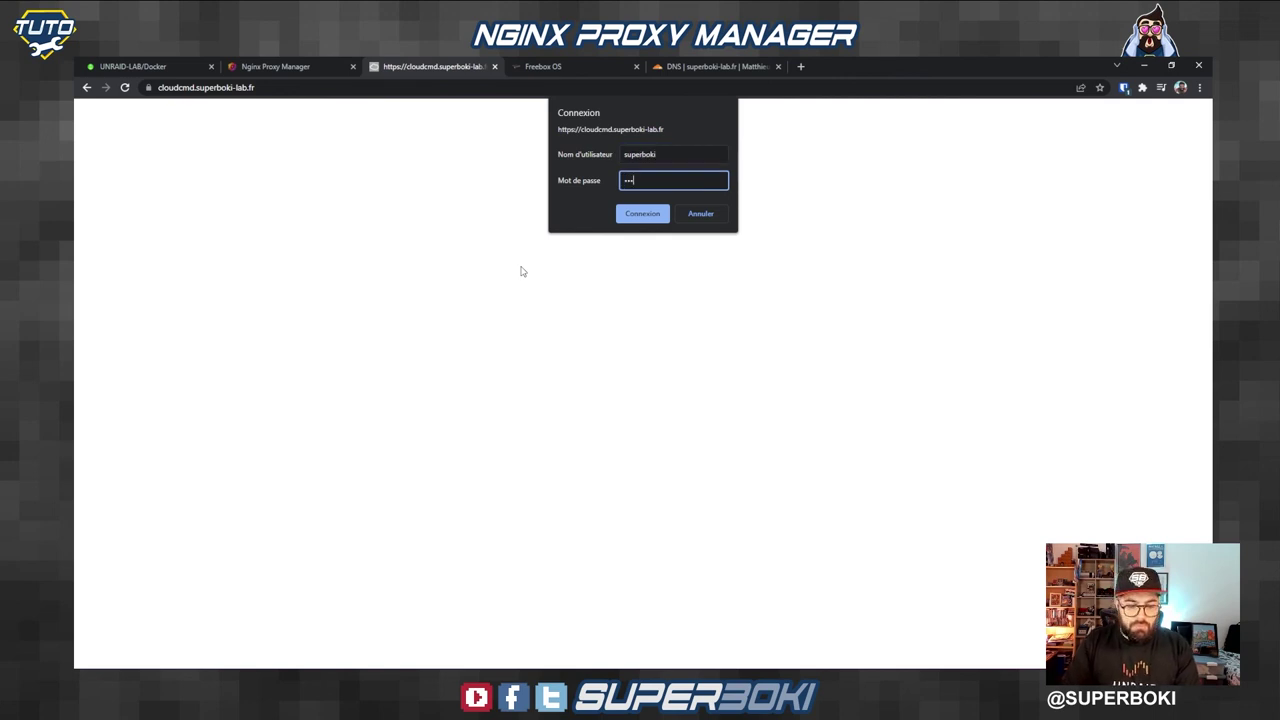
{"action": "key", "text": "Return"}
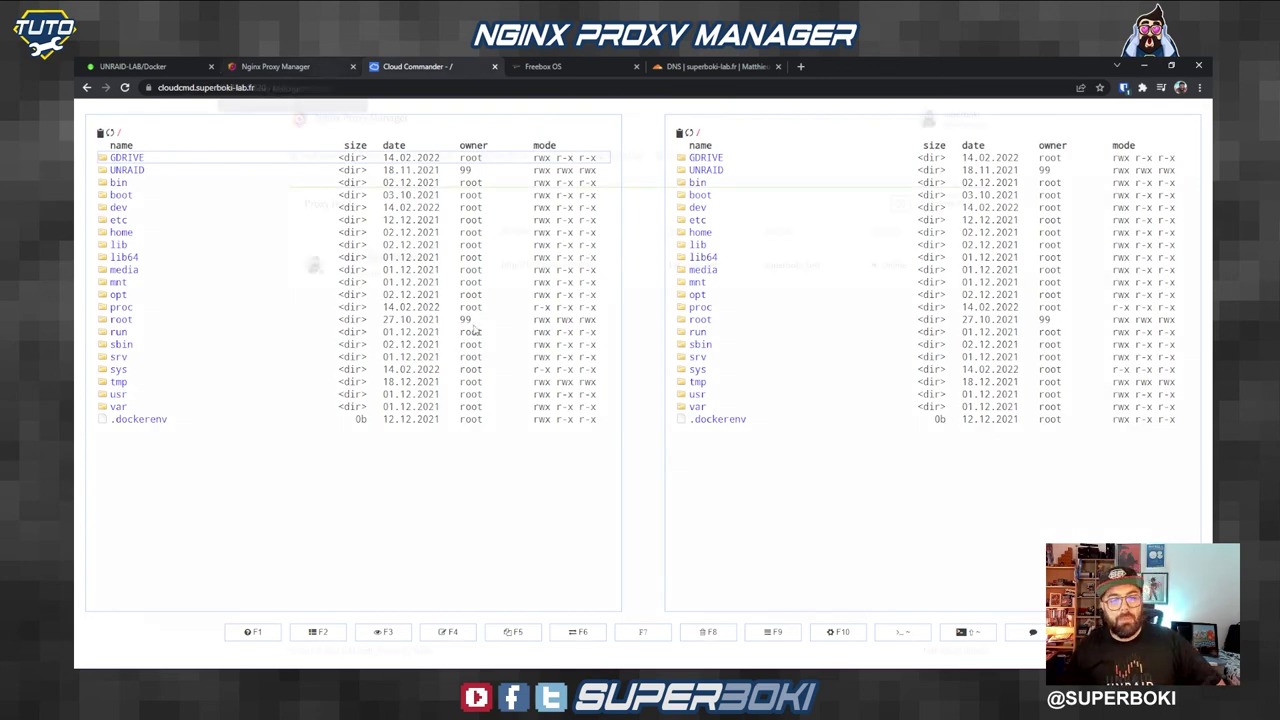
{"action": "left_click", "coordinate": [315, 62]}
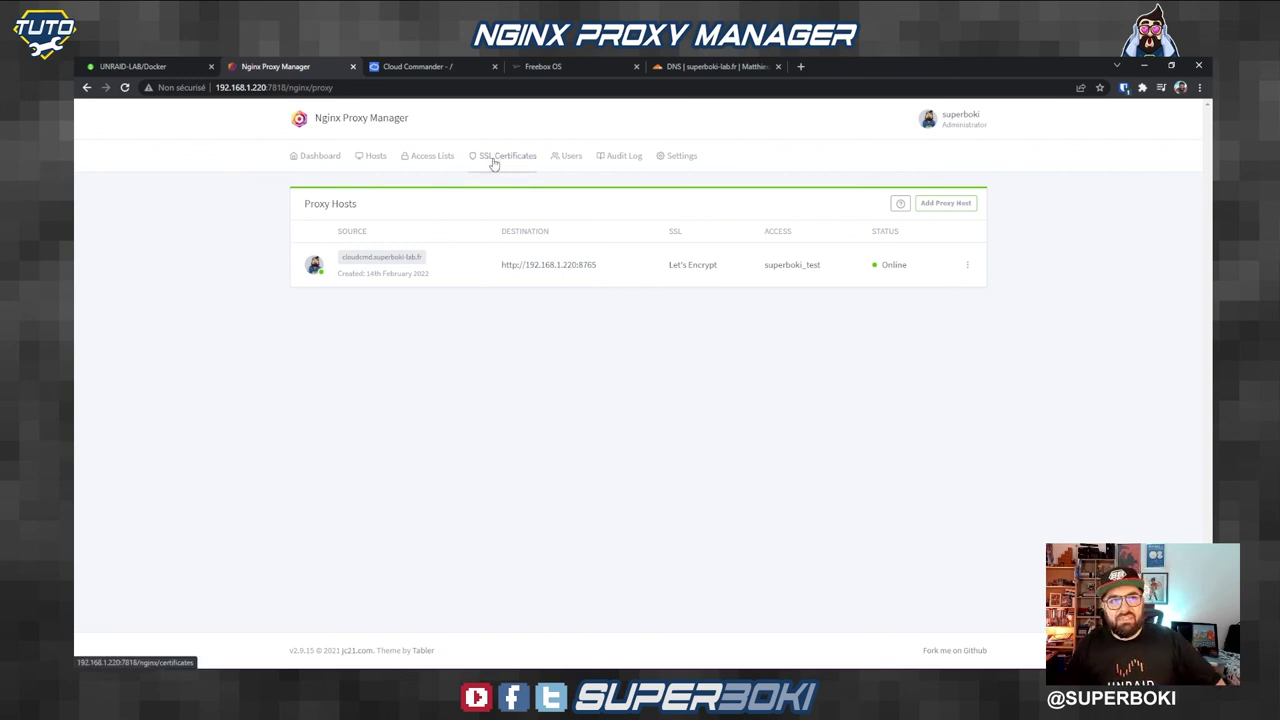
Step: Check the cloudcmd.superboki-lab.fr Let's Encrypt certificate on the SSL Certificates page, expiring 15th May 2022
{"action": "left_click", "coordinate": [493, 160]}
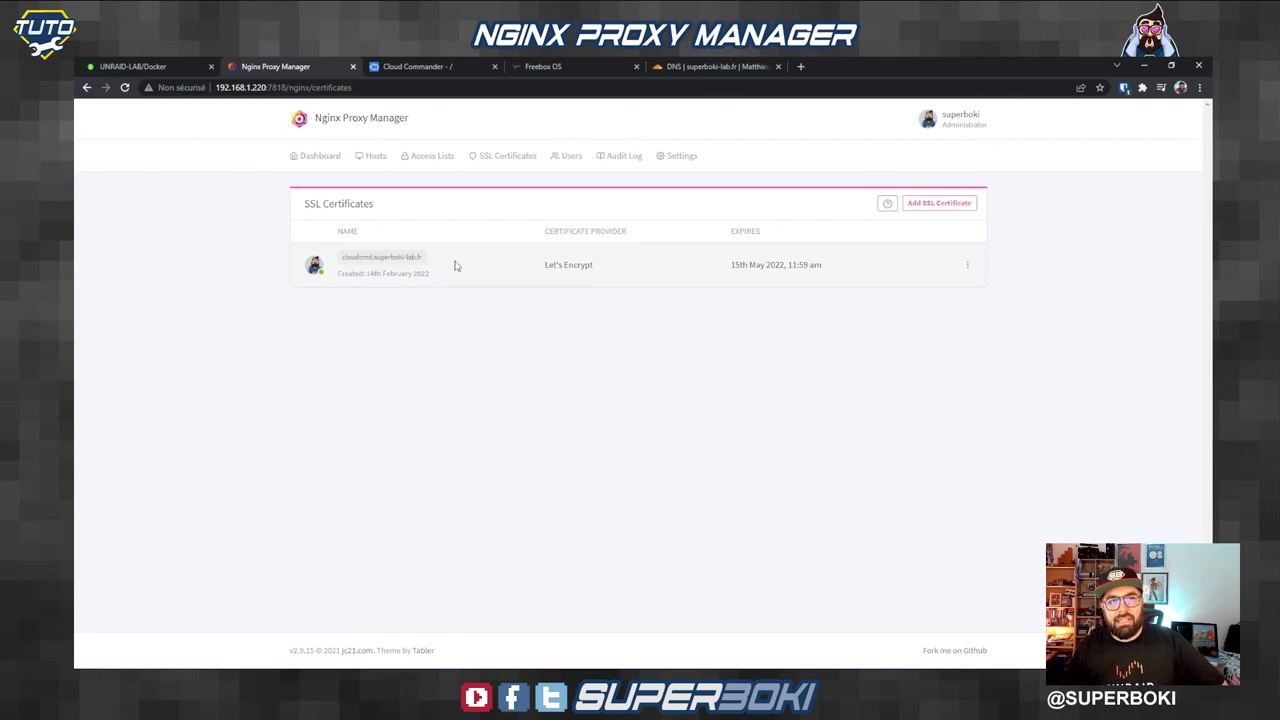
{"action": "left_click_drag", "start_coordinate": [548, 266], "coordinate": [620, 271]}
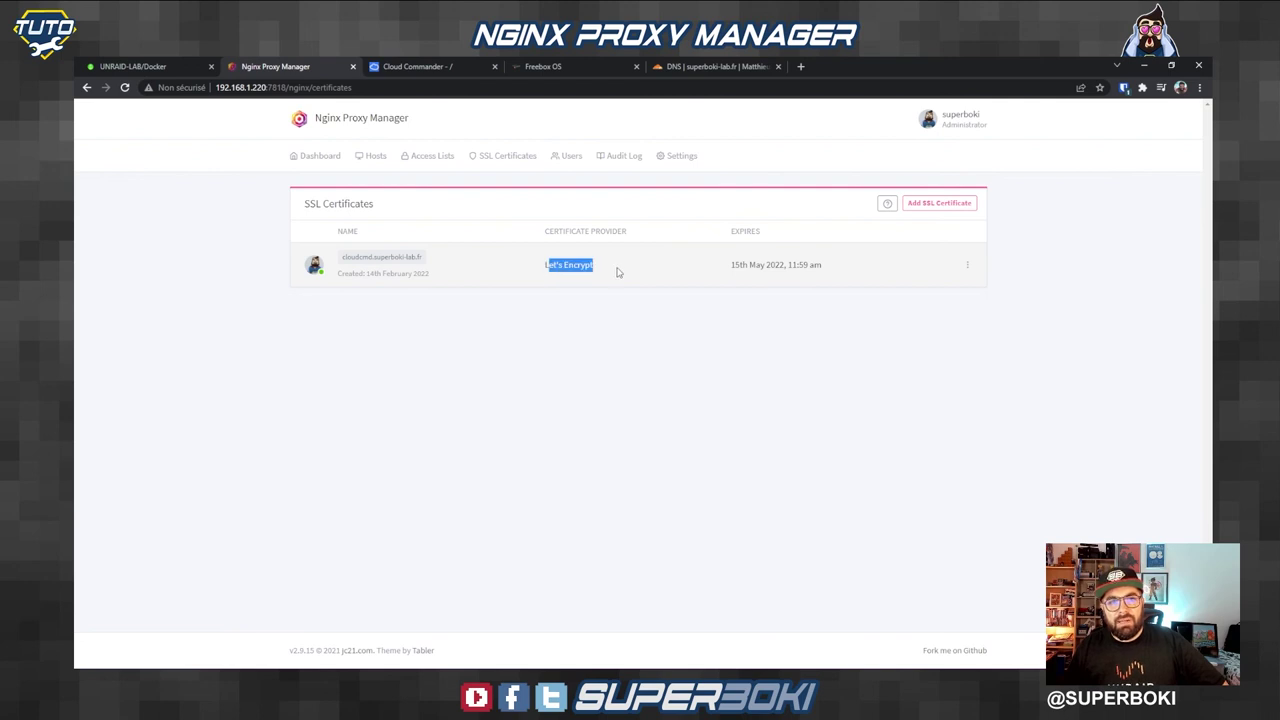
{"action": "left_click", "coordinate": [617, 272]}
{"action": "left_click_drag", "start_coordinate": [731, 265], "coordinate": [805, 268]}
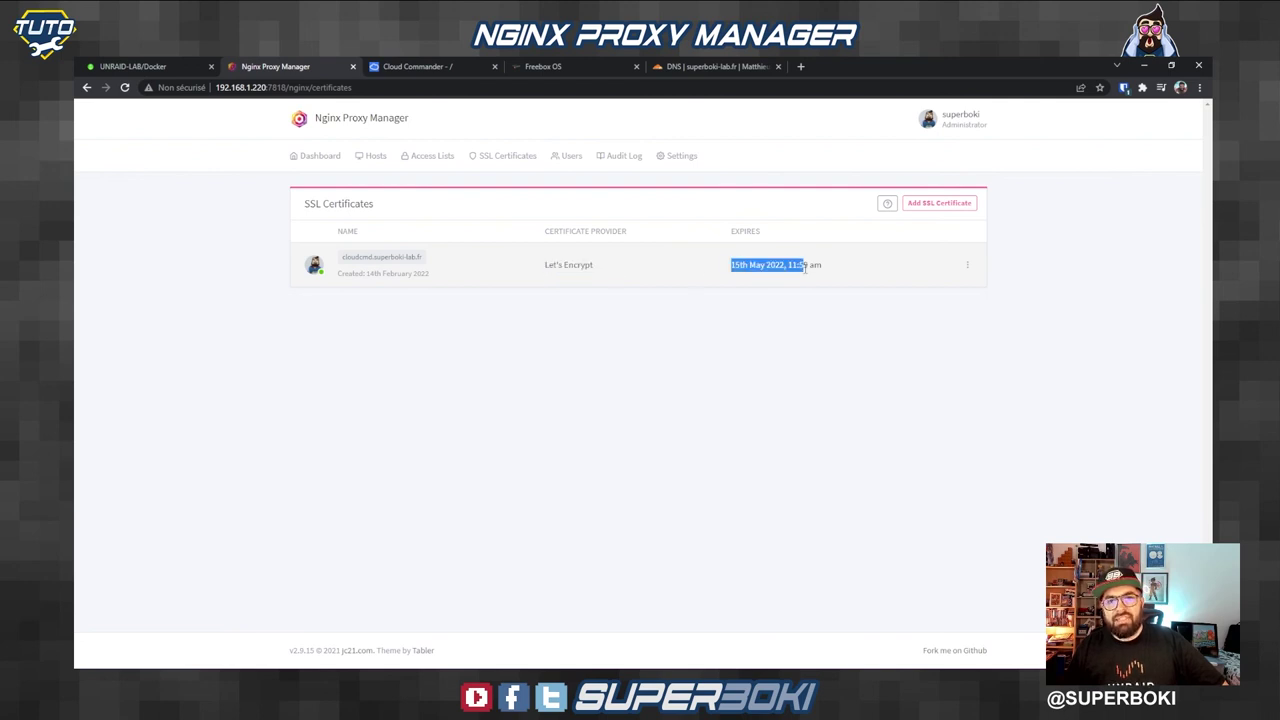
Step: Look over the certificate's actions menu, then start adding a Custom SSL certificate
{"action": "left_click", "coordinate": [967, 265]}
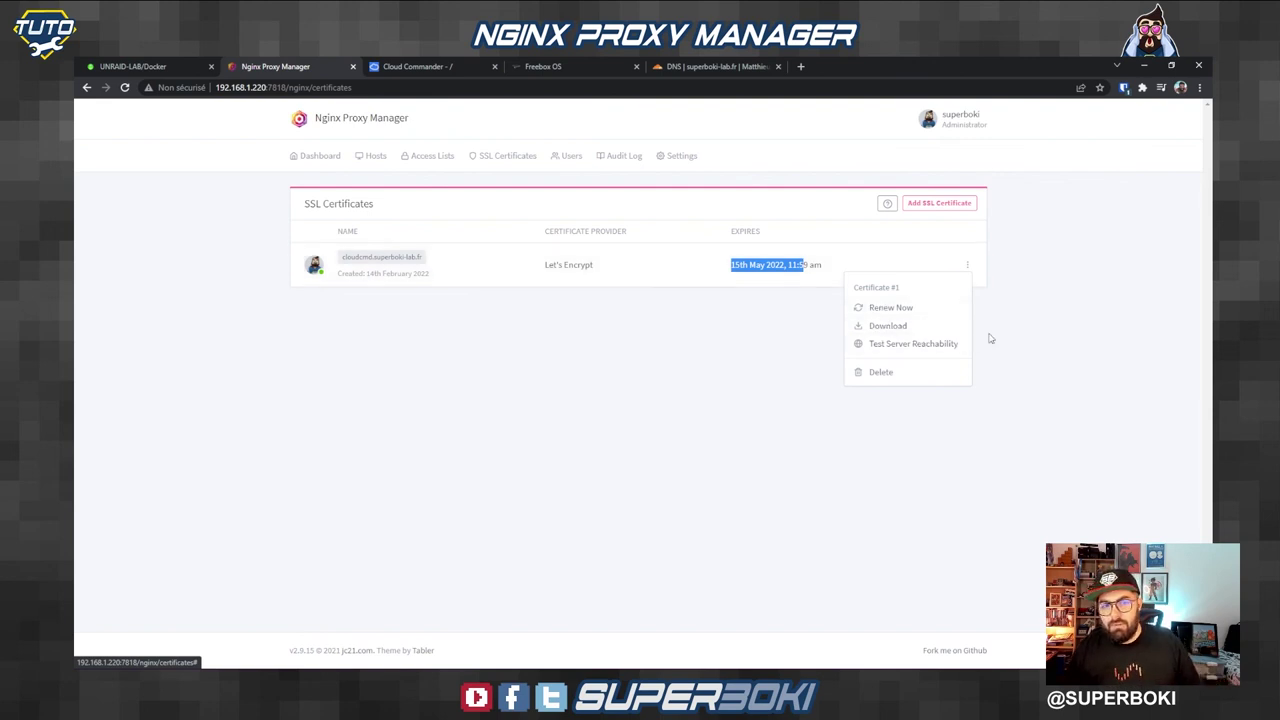
{"action": "left_click", "coordinate": [1046, 329]}
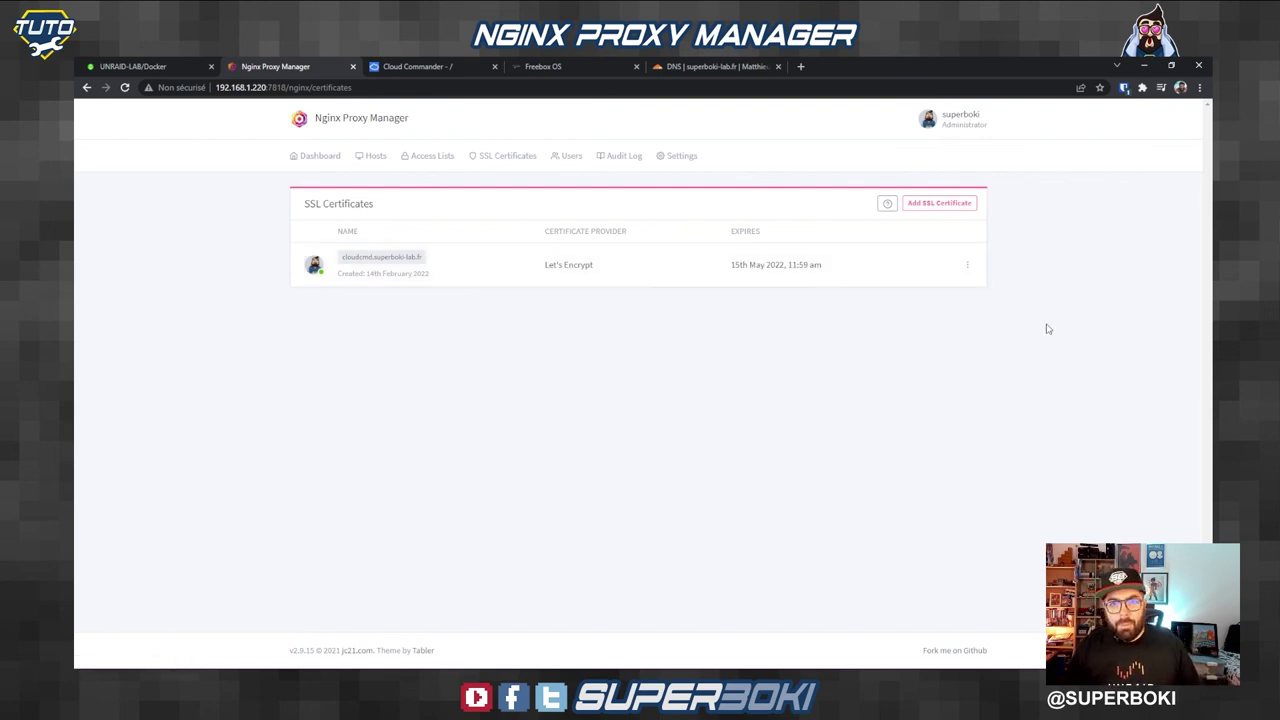
{"action": "left_click", "coordinate": [943, 209]}
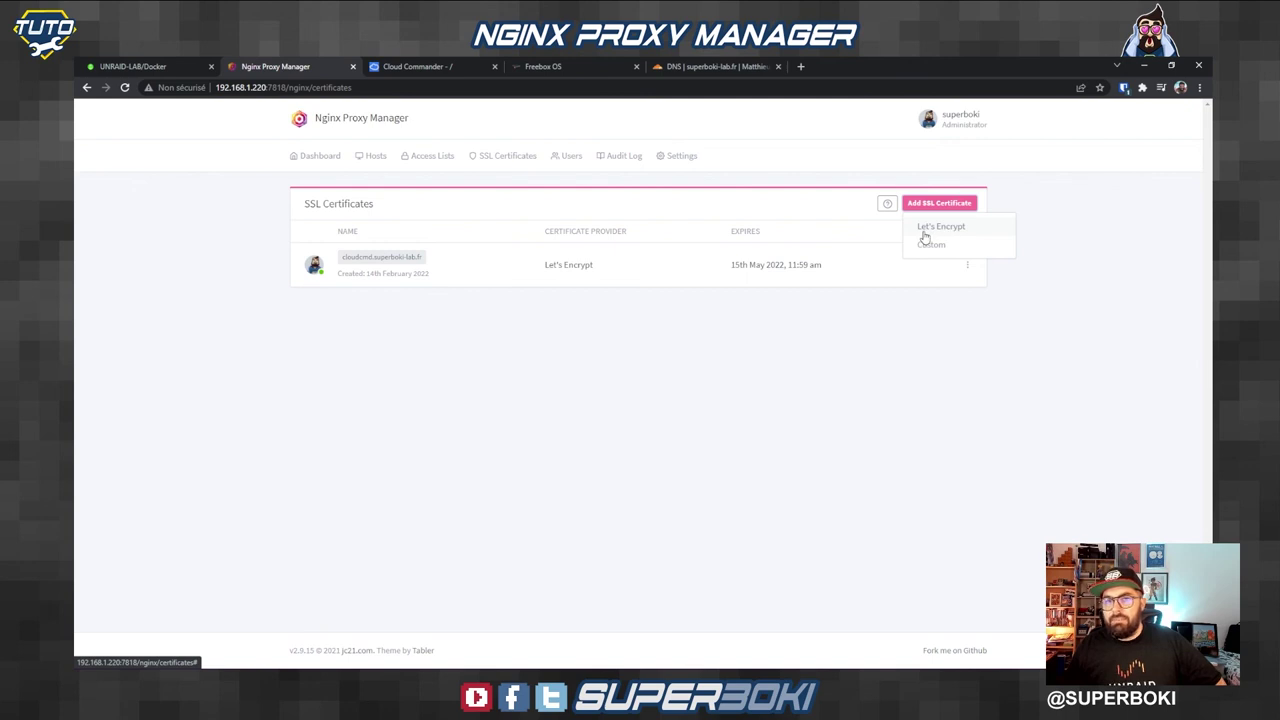
{"action": "left_click", "coordinate": [928, 243]}
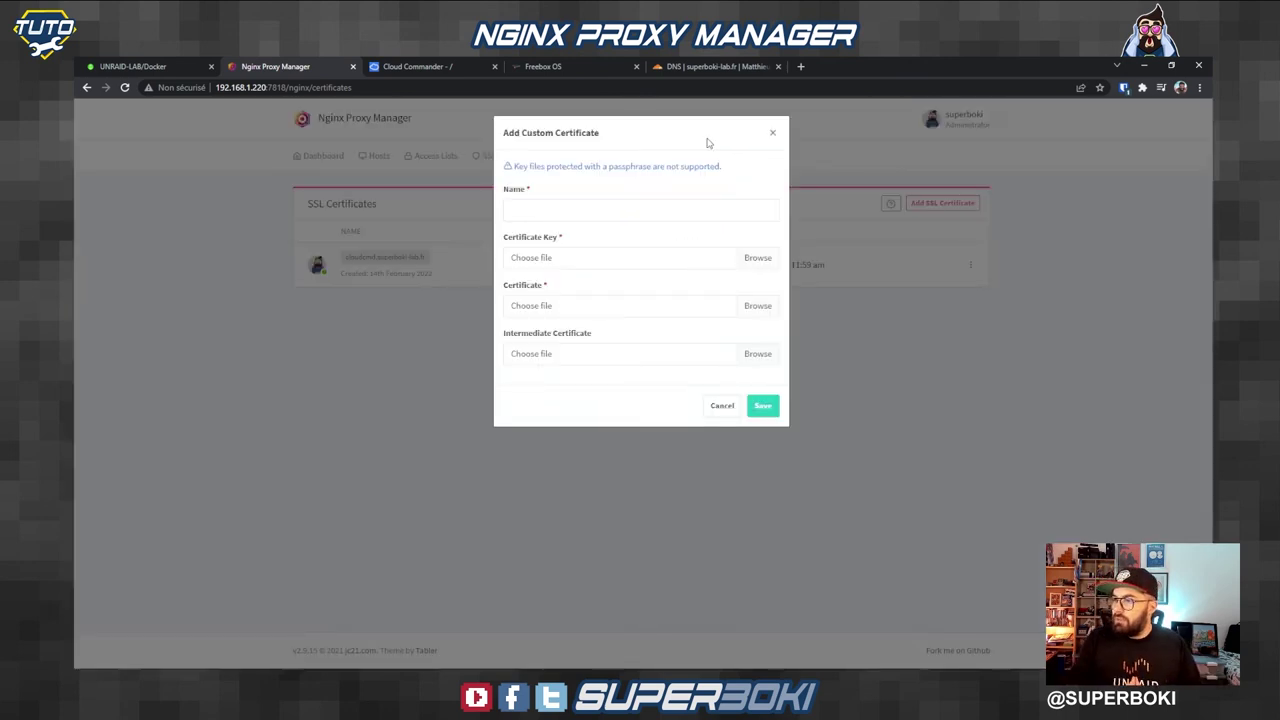